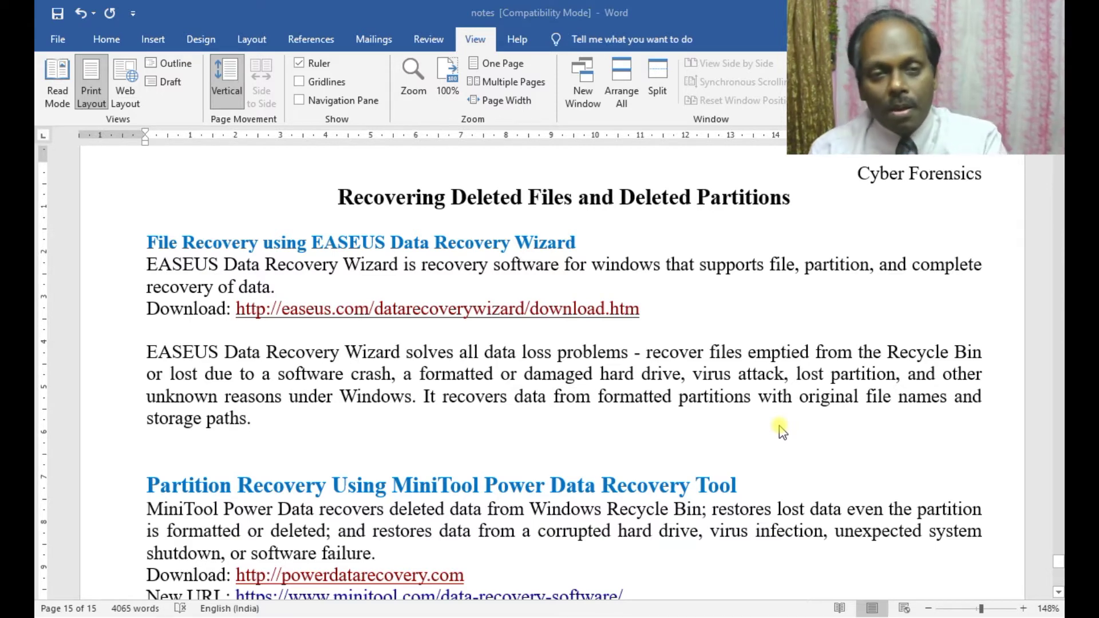
# Step: Switch from the Word notes past Chrome's EaseUS Data Recovery Wizard Pro page to the Windows 7 VM
pyautogui.hotkey('alt', 'Tab')
pyautogui.hotkey('alt', 'Tab')
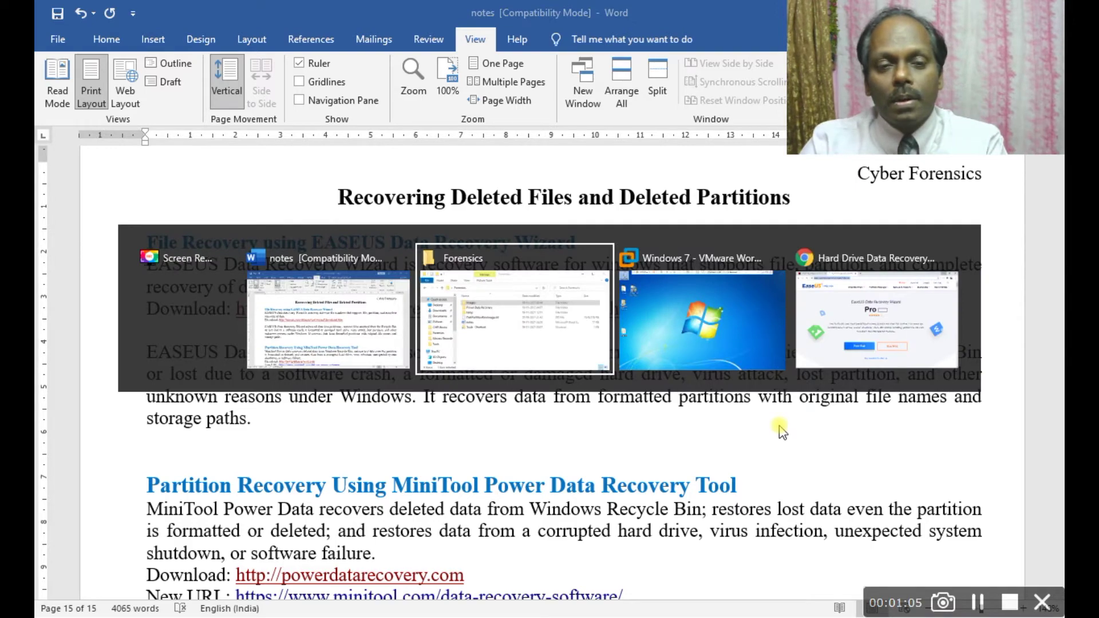
pyautogui.hotkey('alt', 'Tab')
pyautogui.hotkey('alt', 'Tab')
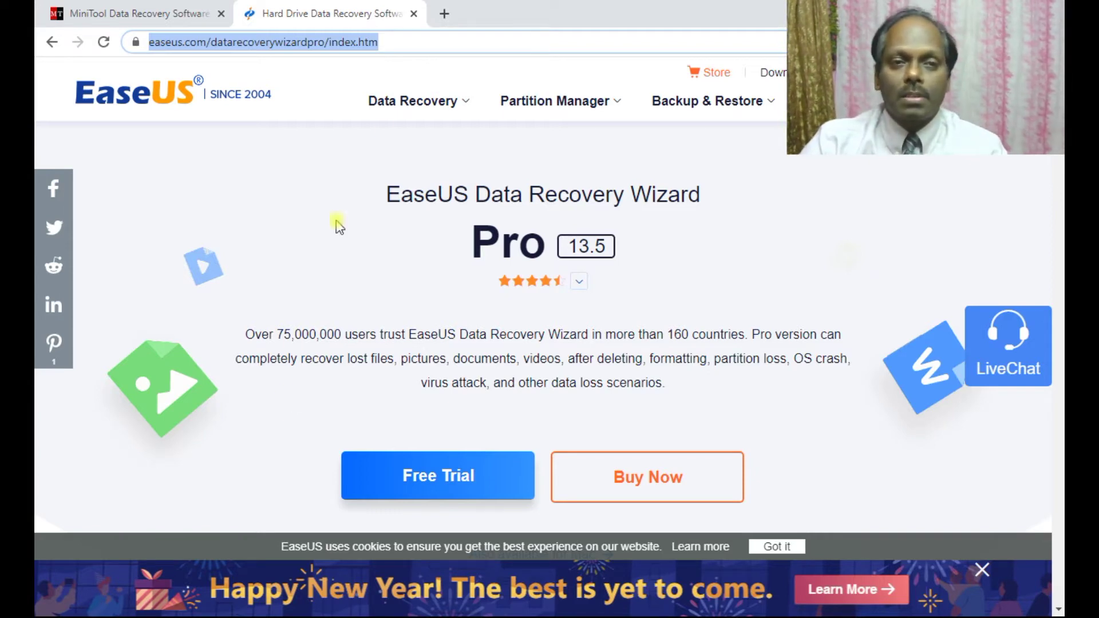
pyautogui.moveTo(386, 112)
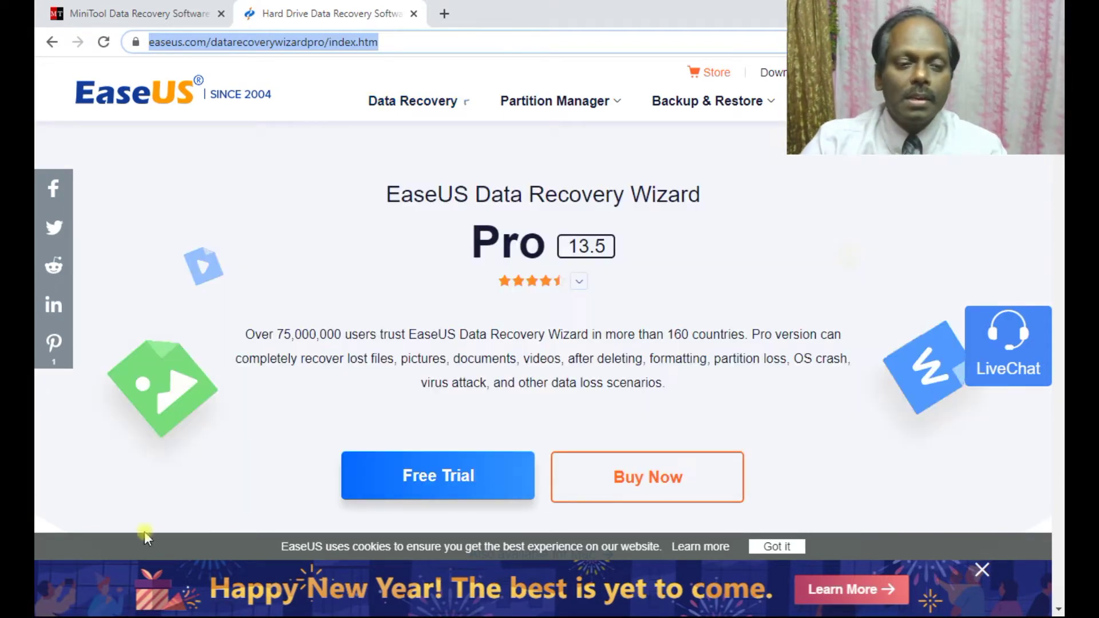
pyautogui.hotkey('alt', 'Tab')
pyautogui.hotkey('alt', 'Tab')
pyautogui.hotkey('alt', 'Tab')
pyautogui.hotkey('alt', 'Tab')
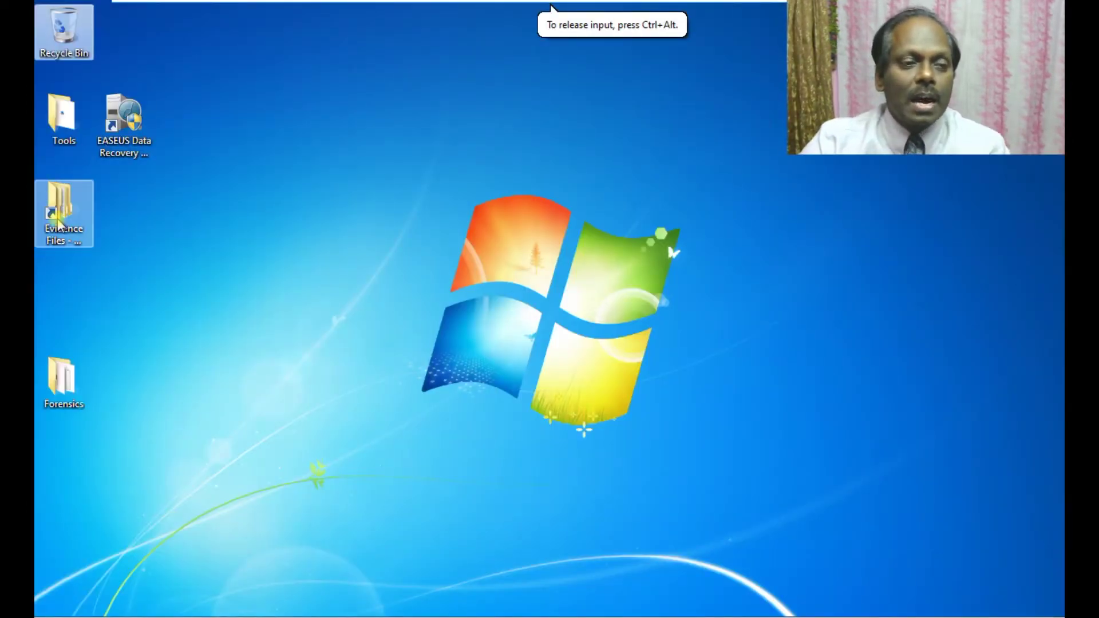
# Step: Open Desktop\Forensics\EASEUS Data Recovery Wizard and launch the EASEUS recovery program
pyautogui.click(69, 372)
pyautogui.doubleClick(69, 371)
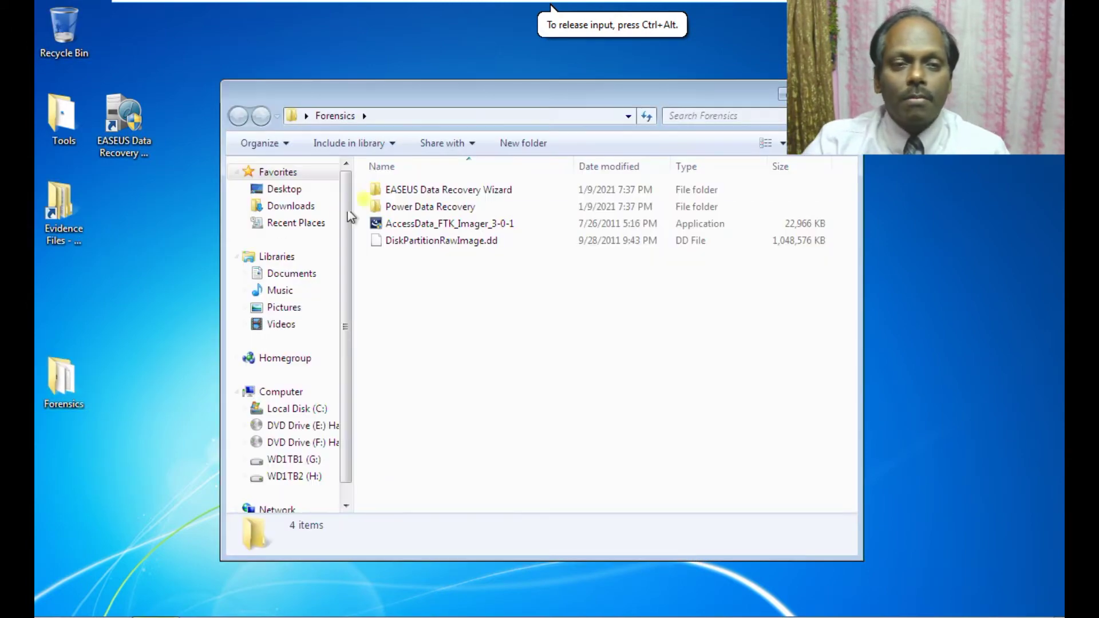
pyautogui.click(441, 193)
pyautogui.doubleClick(441, 193)
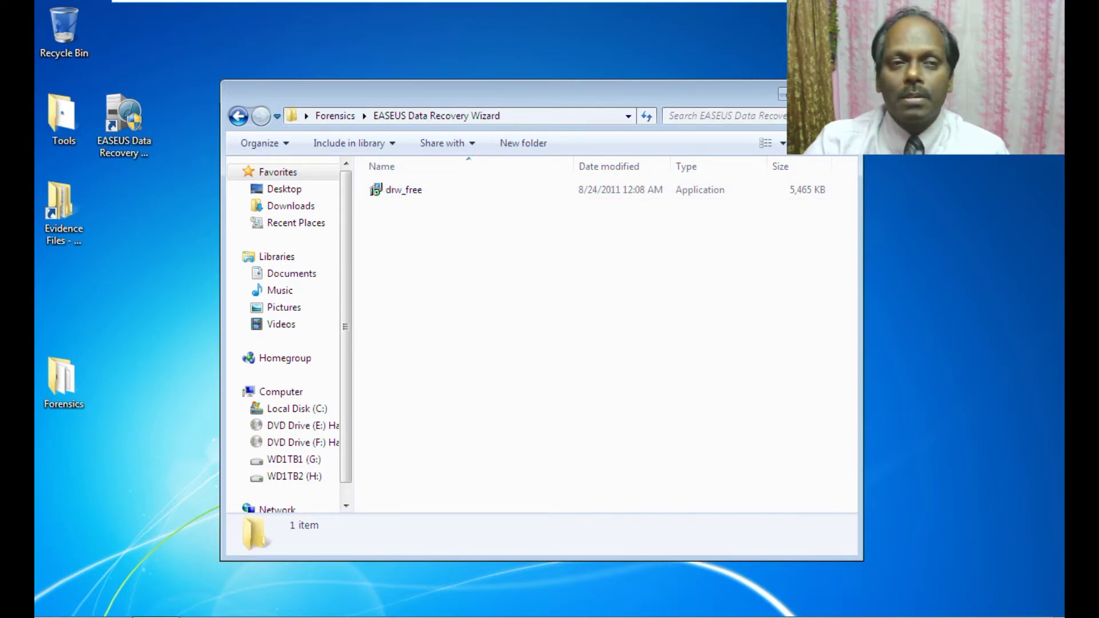
pyautogui.doubleClick(130, 120)
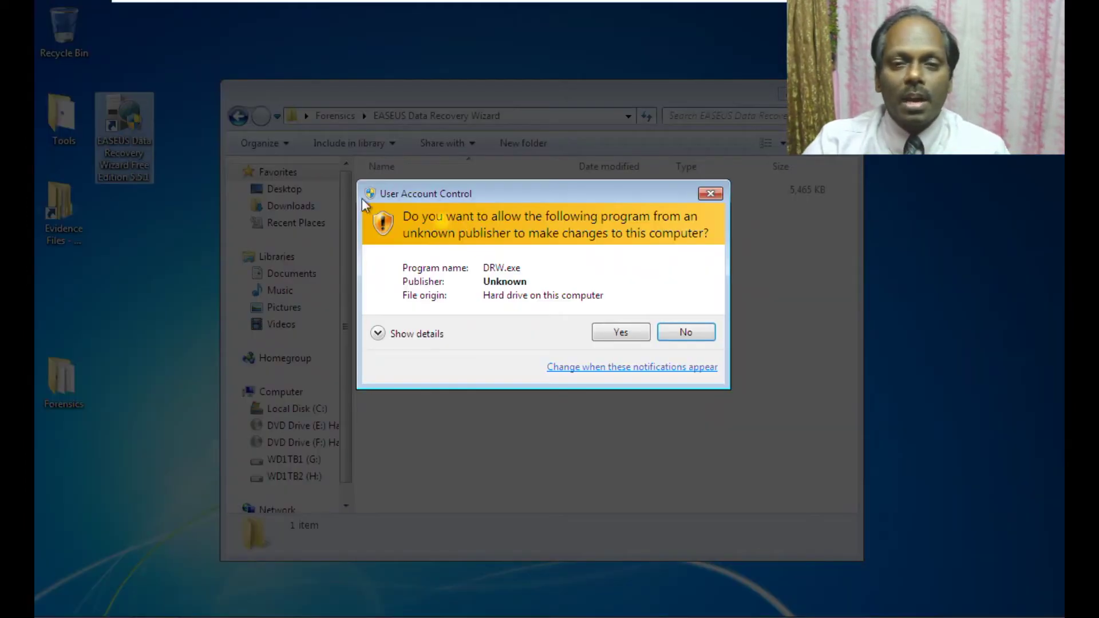
# Step: Allow DRW.exe at the UAC prompt and choose the Deleted File Recovery mode
pyautogui.click(625, 332)
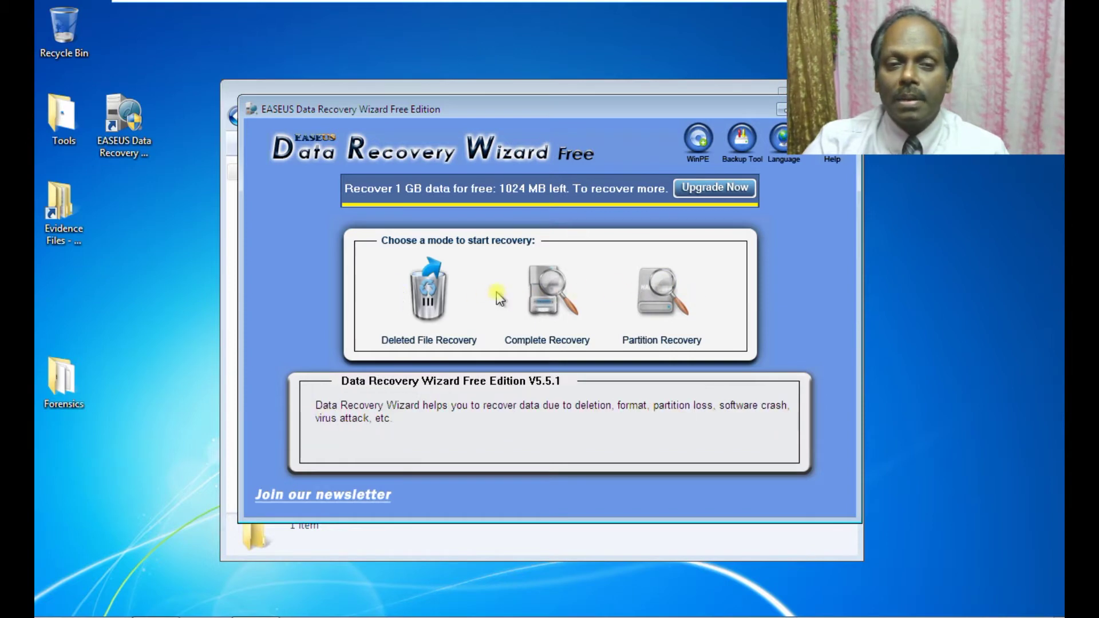
pyautogui.click(428, 280)
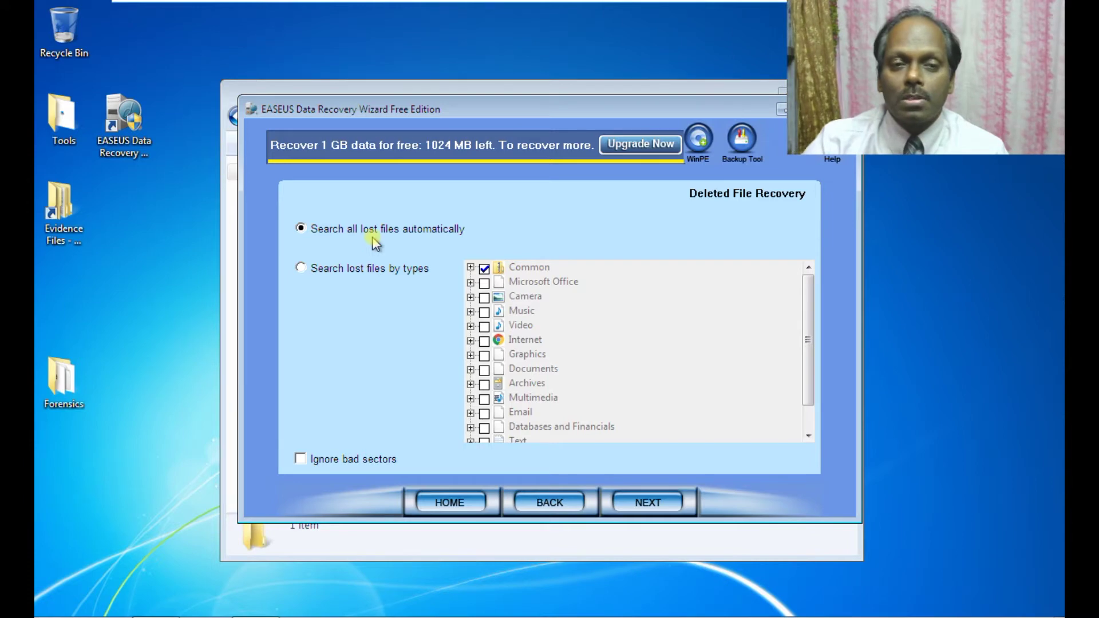
# Step: Scan the C: NTFS partition, finding 4448 deleted files (1.09 GB), and dismiss the info message
pyautogui.click(647, 503)
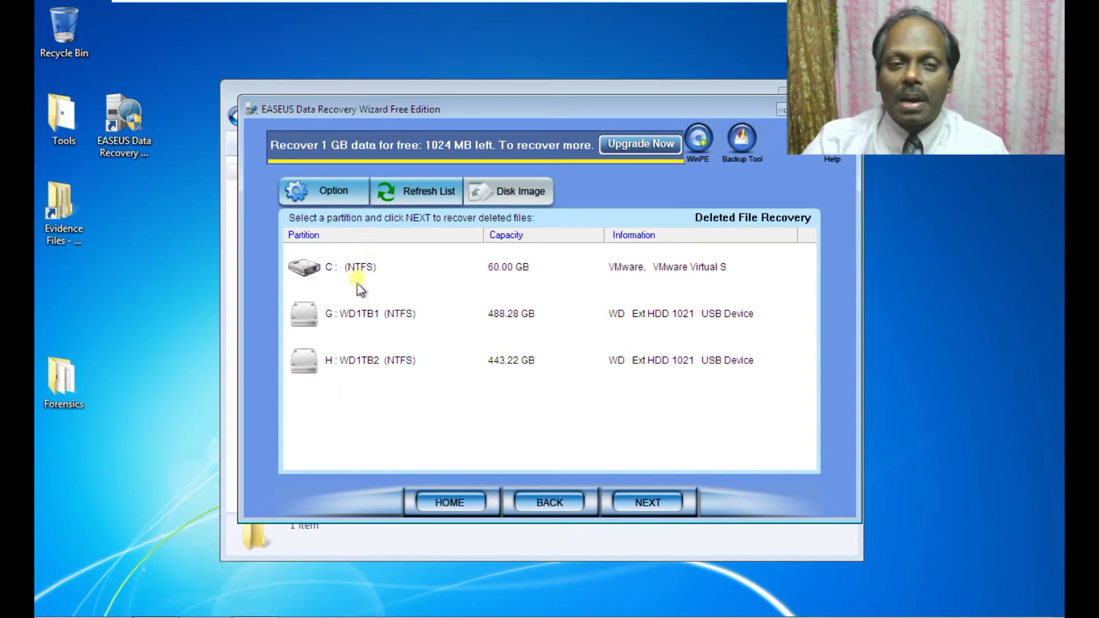
pyautogui.click(354, 268)
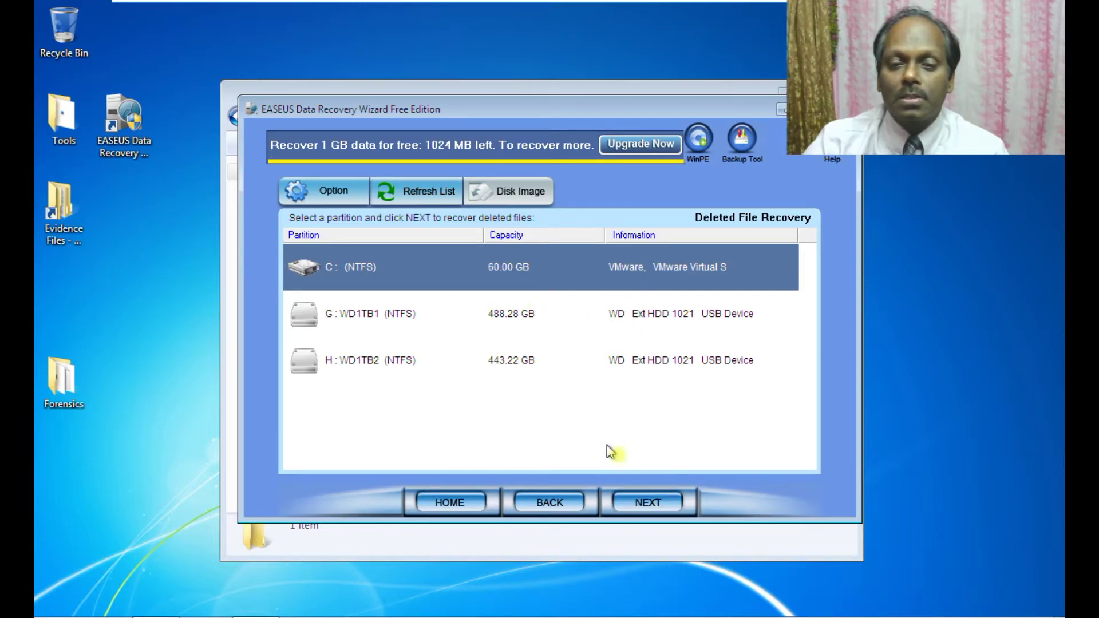
pyautogui.click(645, 501)
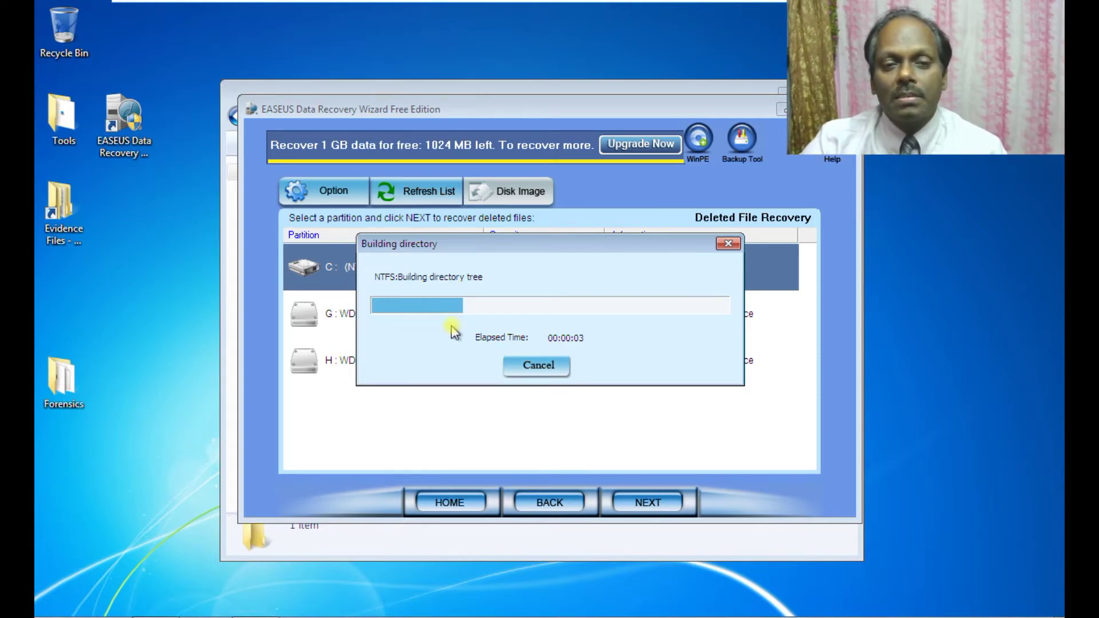
pyautogui.moveTo(500, 244); pyautogui.dragTo(448, 293)
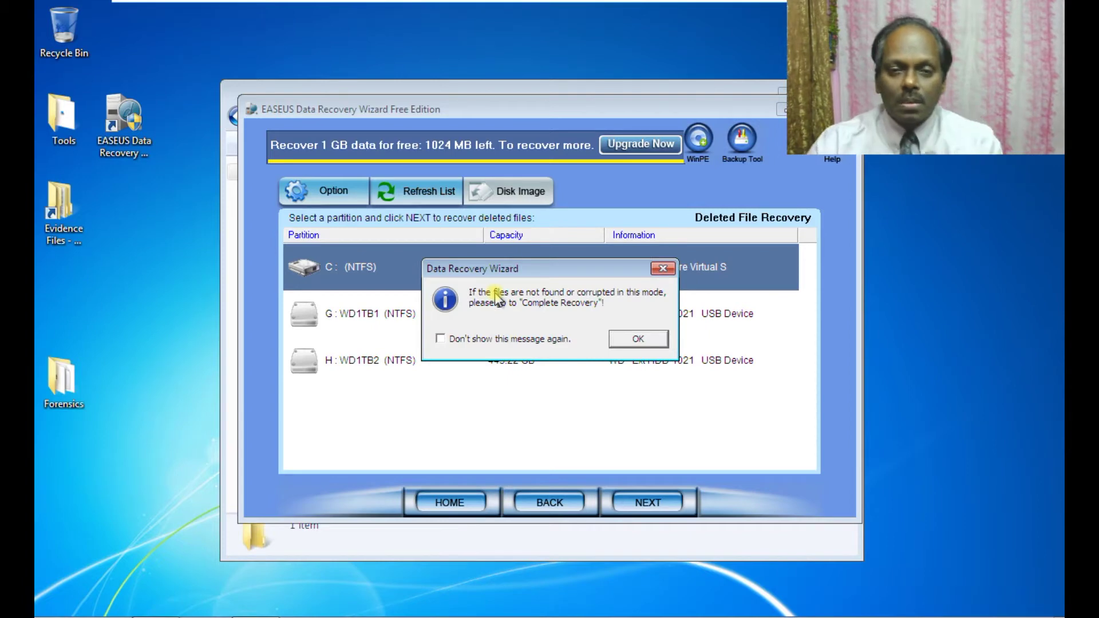
pyautogui.click(642, 340)
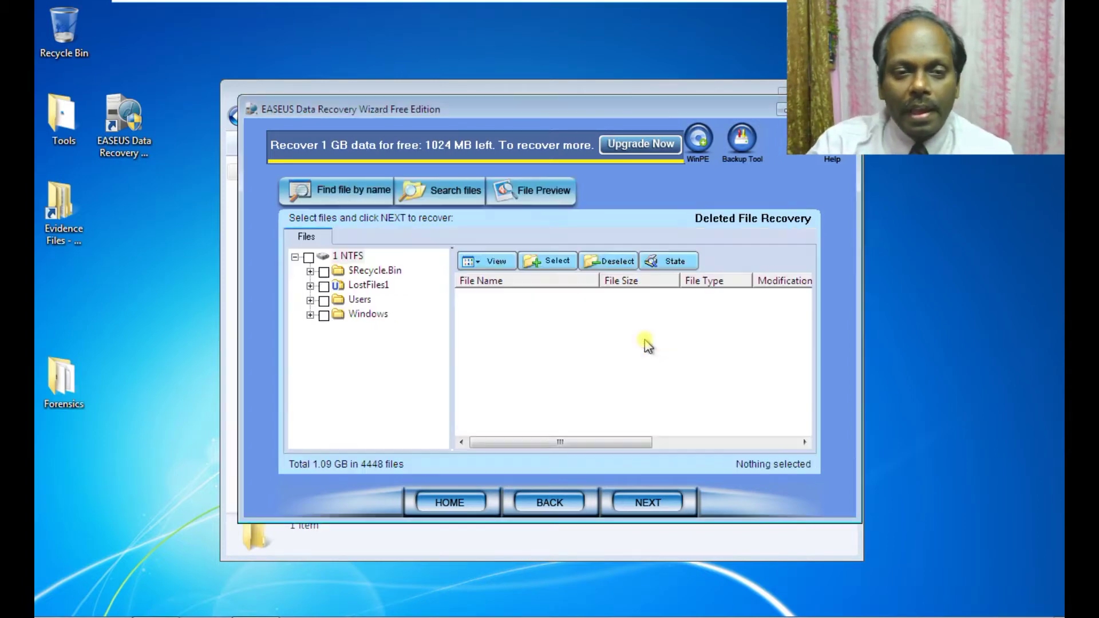
# Step: List LostFiles1 in a maximized window and preview dahdooh-1.jpg
pyautogui.click(367, 284)
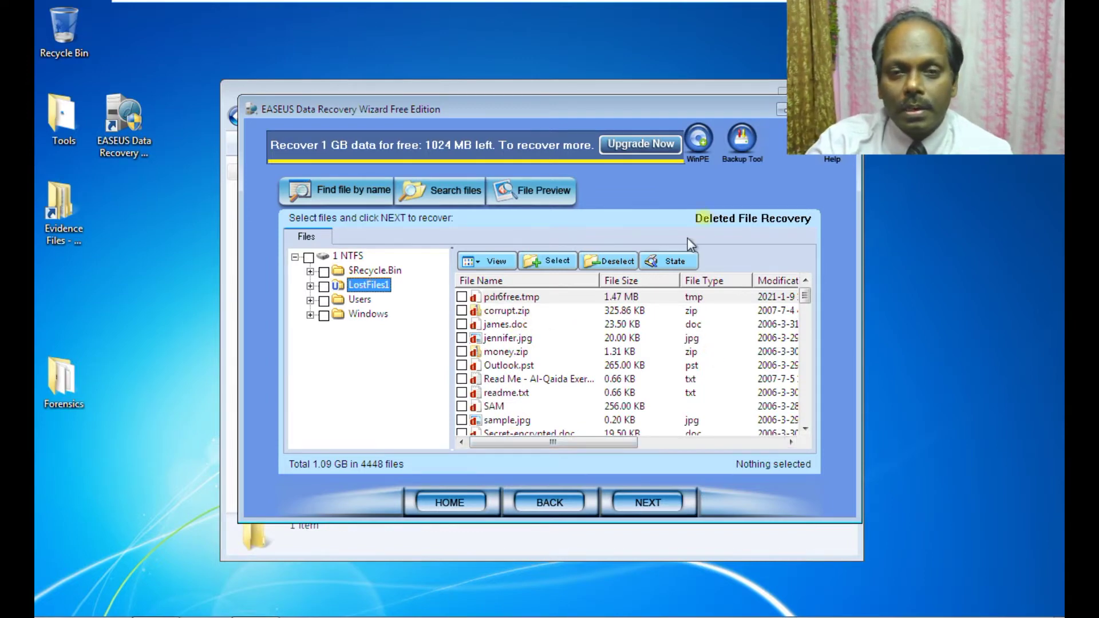
pyautogui.click(835, 109)
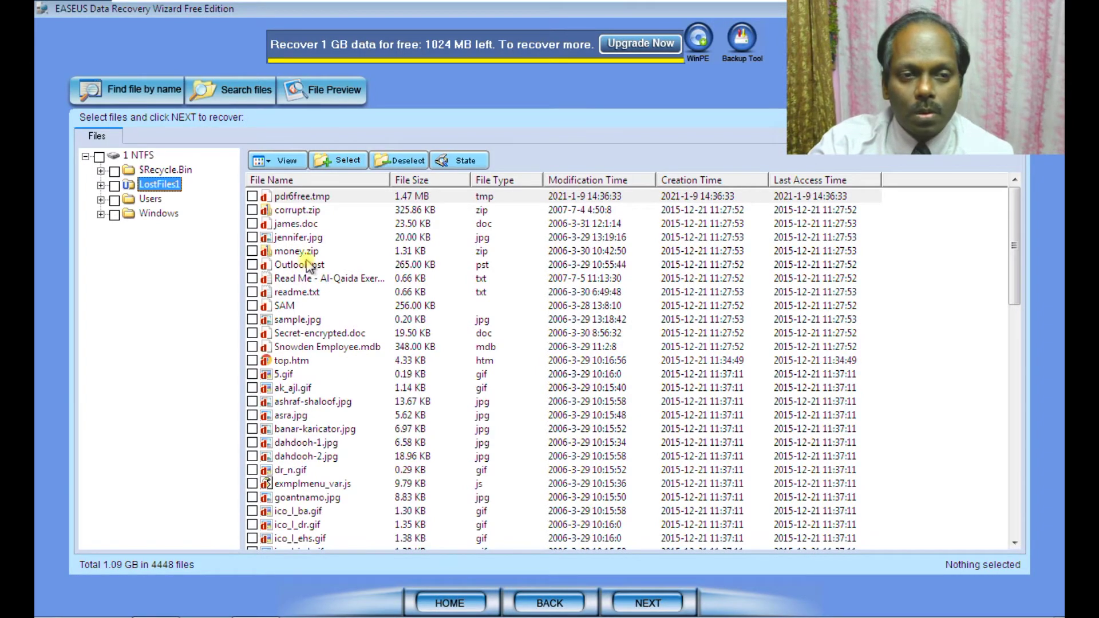
pyautogui.doubleClick(318, 443)
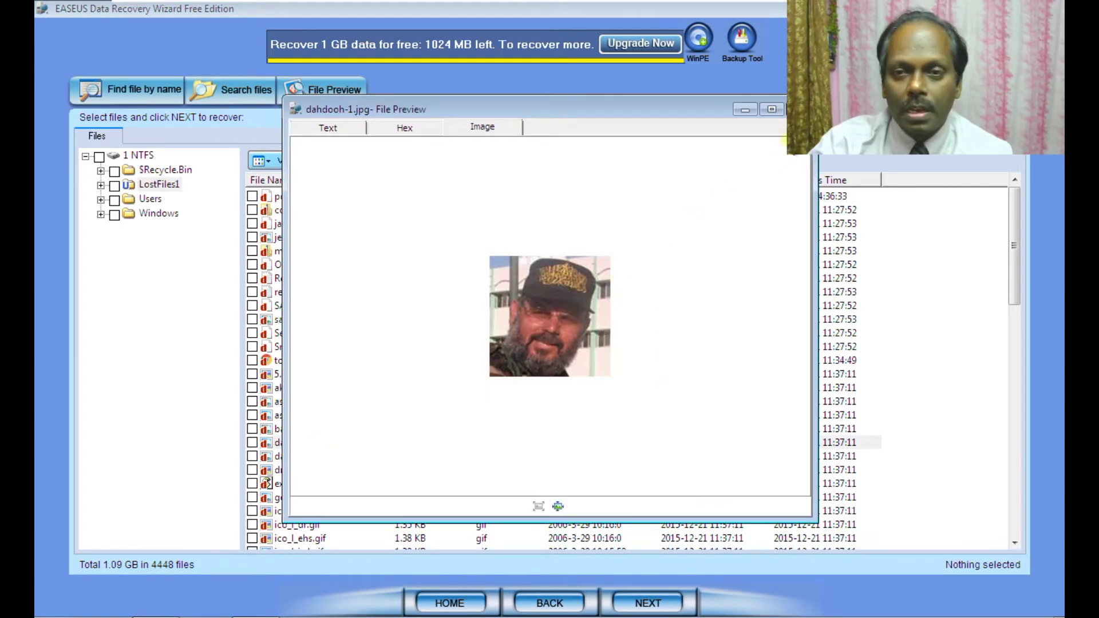
pyautogui.press('Escape')
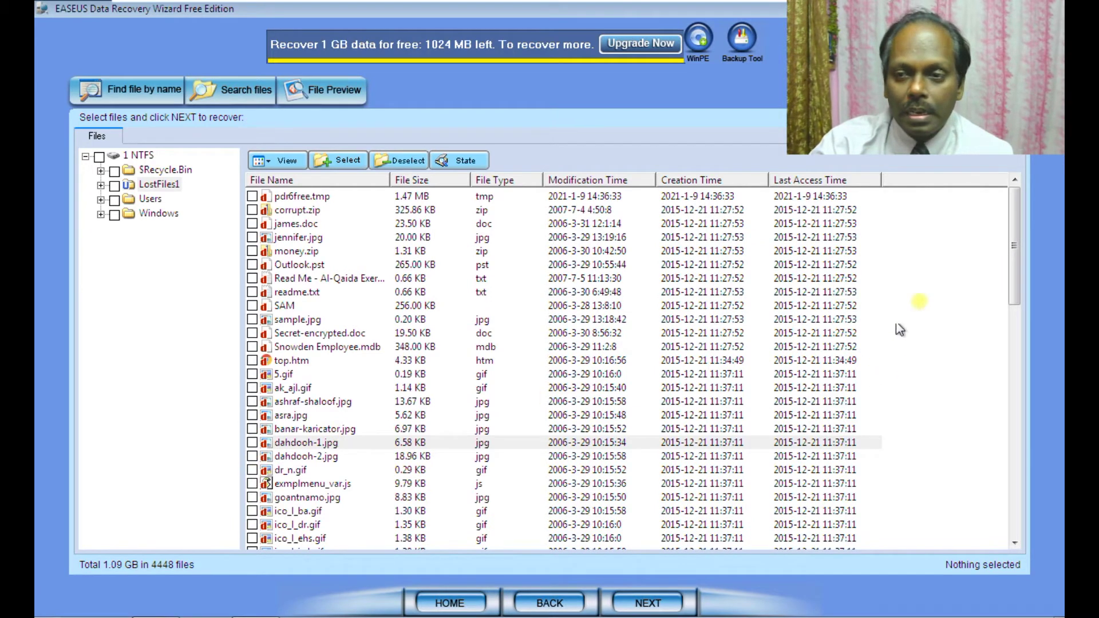
pyautogui.moveTo(1010, 232); pyautogui.dragTo(1004, 432)
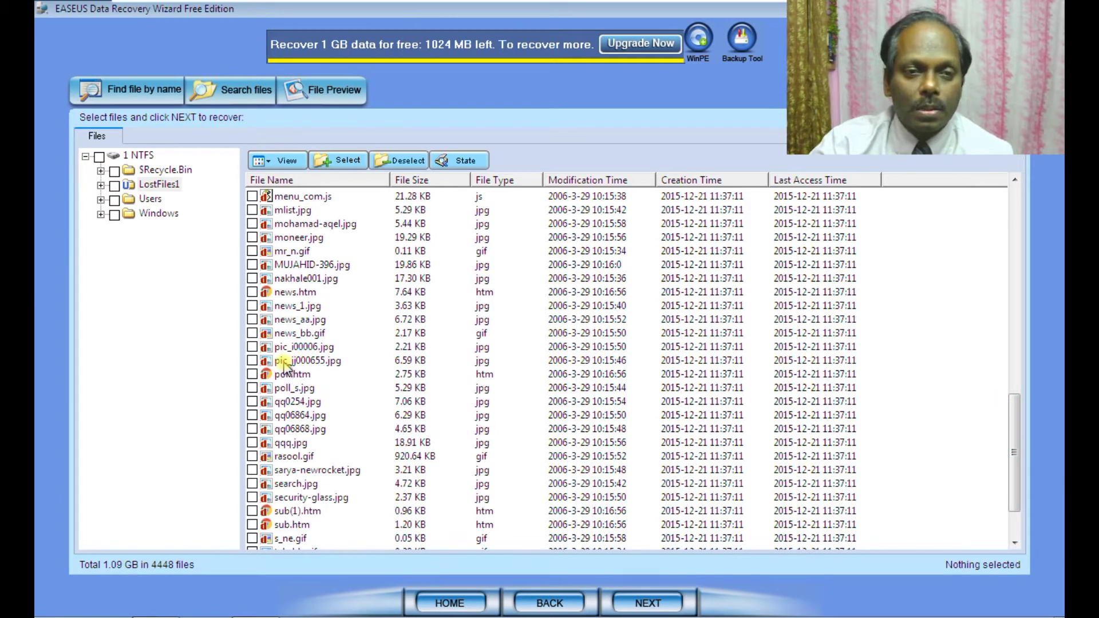
pyautogui.click(252, 211)
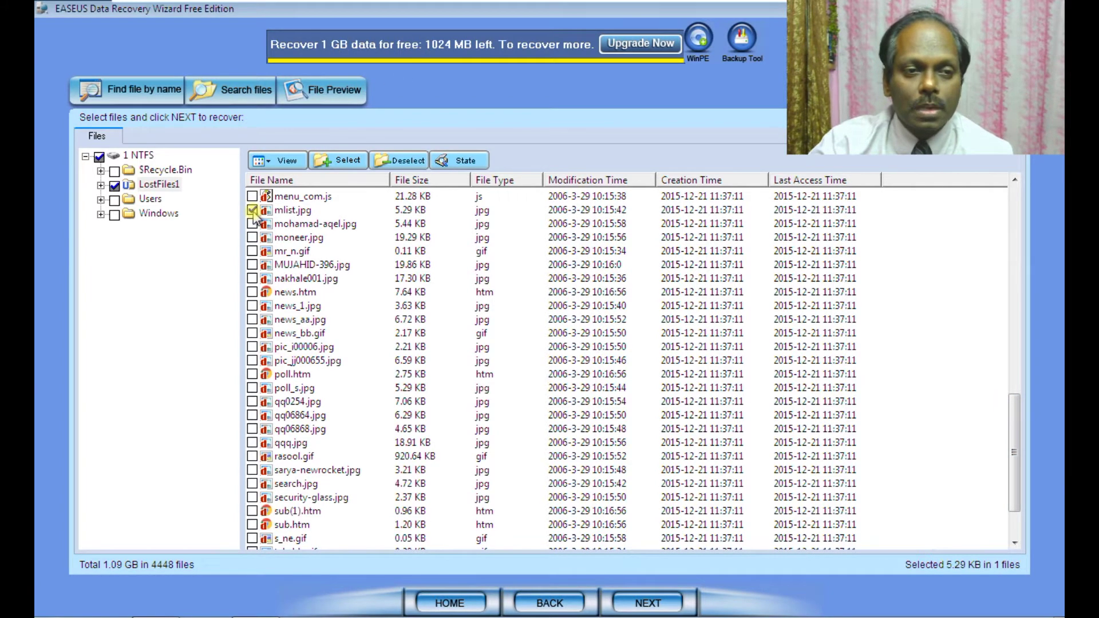
pyautogui.click(252, 224)
pyautogui.click(253, 251)
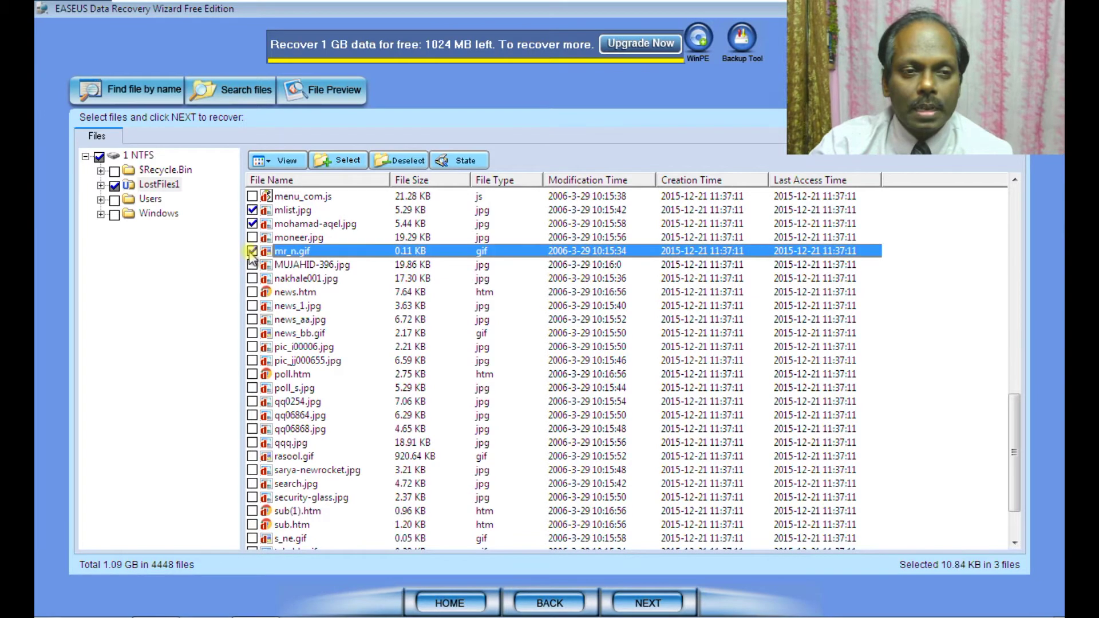
pyautogui.click(252, 265)
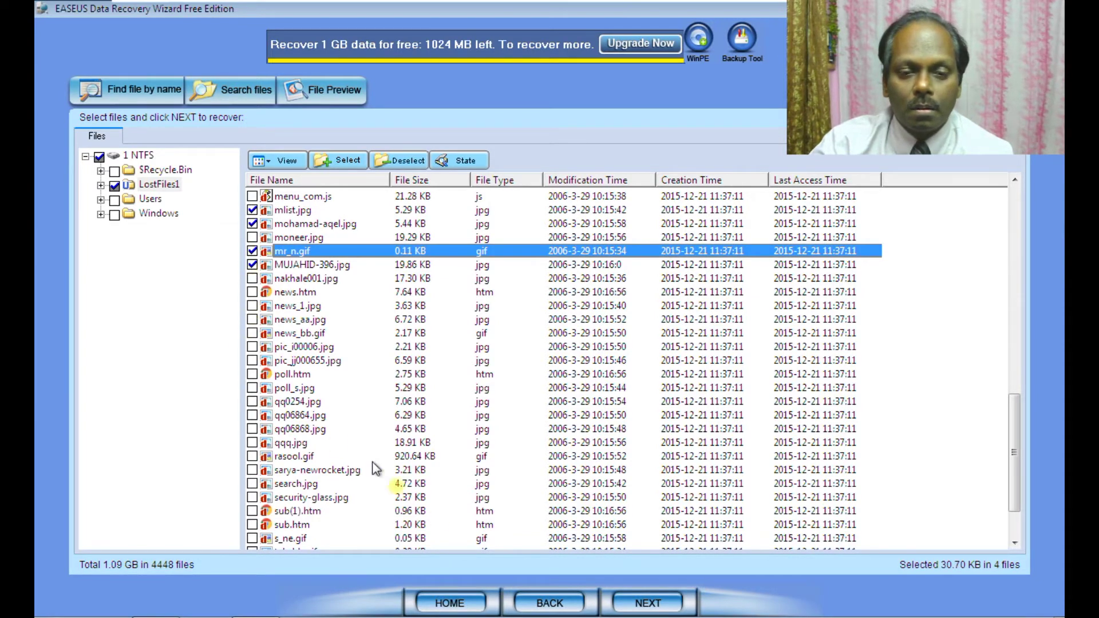
pyautogui.click(643, 606)
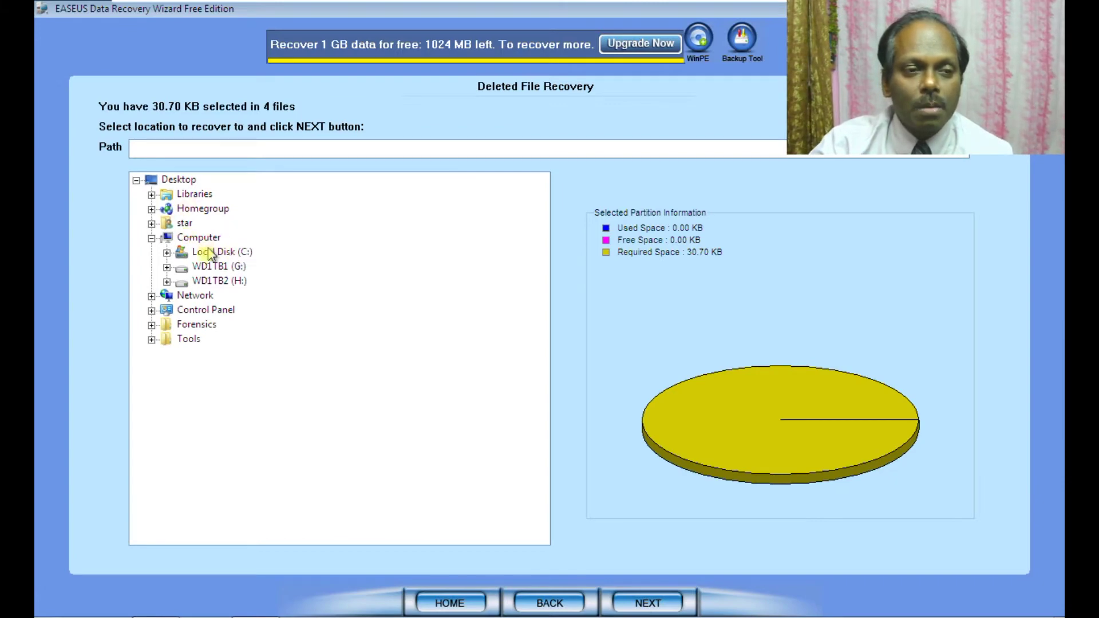
# Step: Recover the four files into Desktop\Forensics, accept the same-drive caution, and minimize the wizard
pyautogui.click(180, 180)
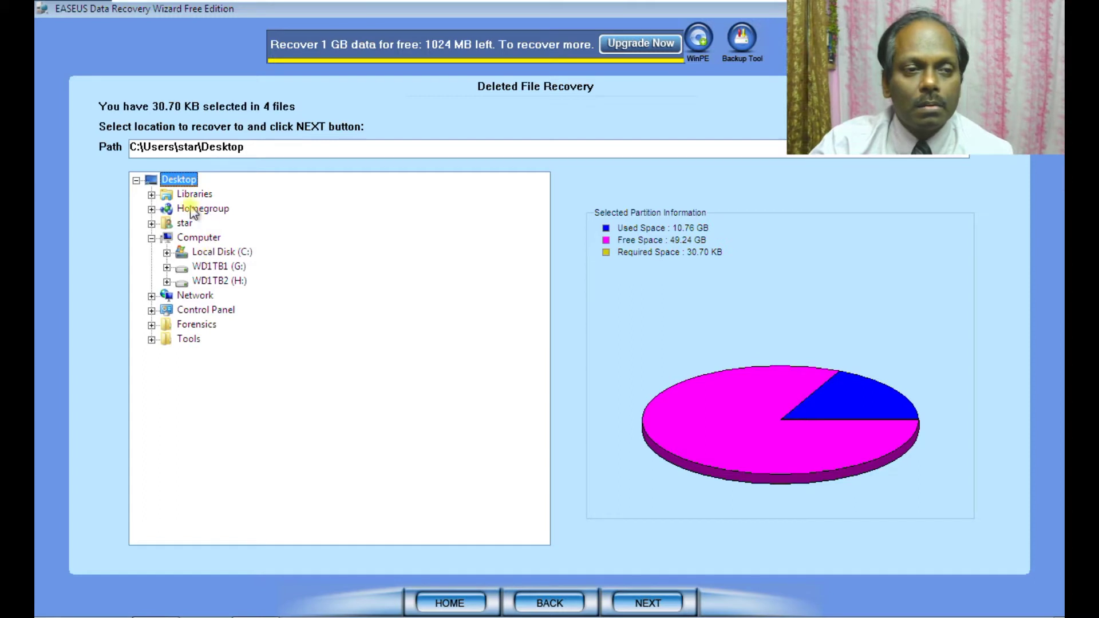
pyautogui.doubleClick(197, 324)
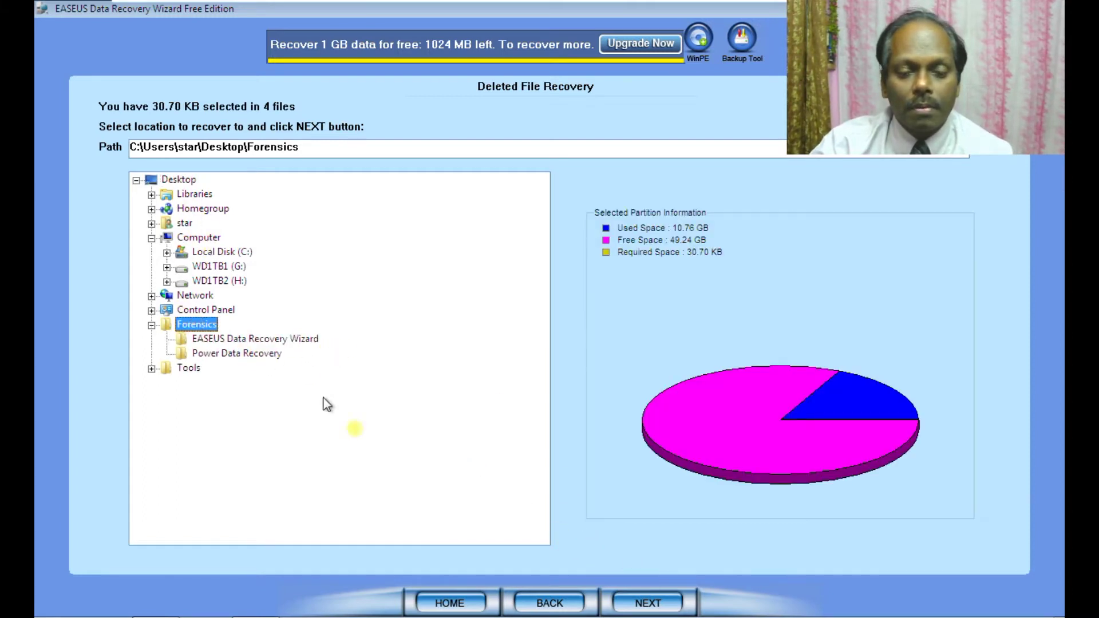
pyautogui.click(627, 610)
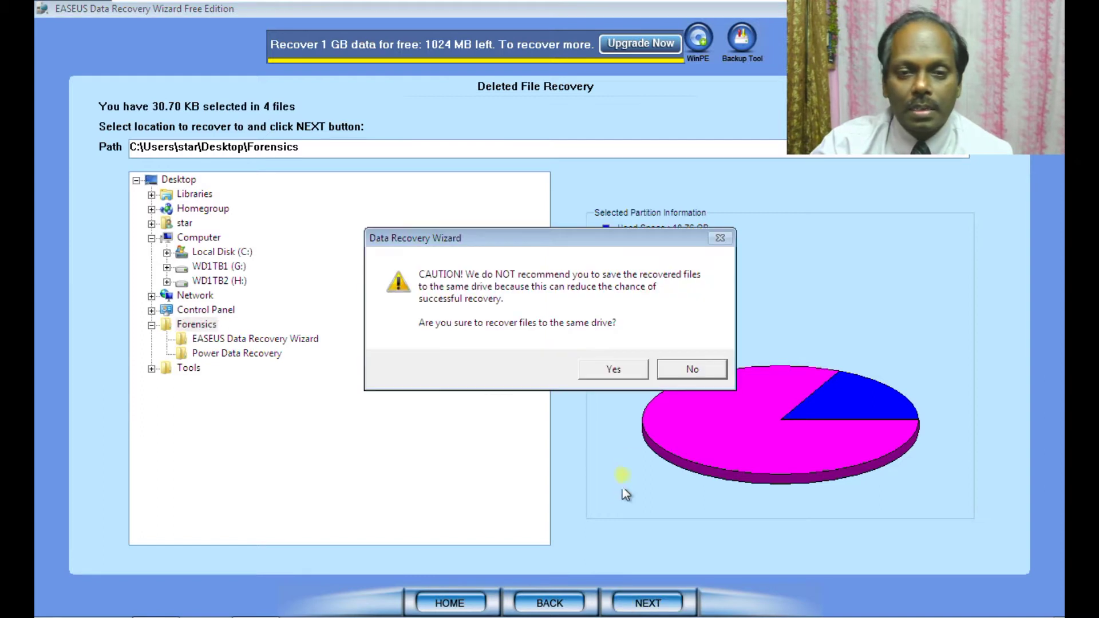
pyautogui.click(612, 371)
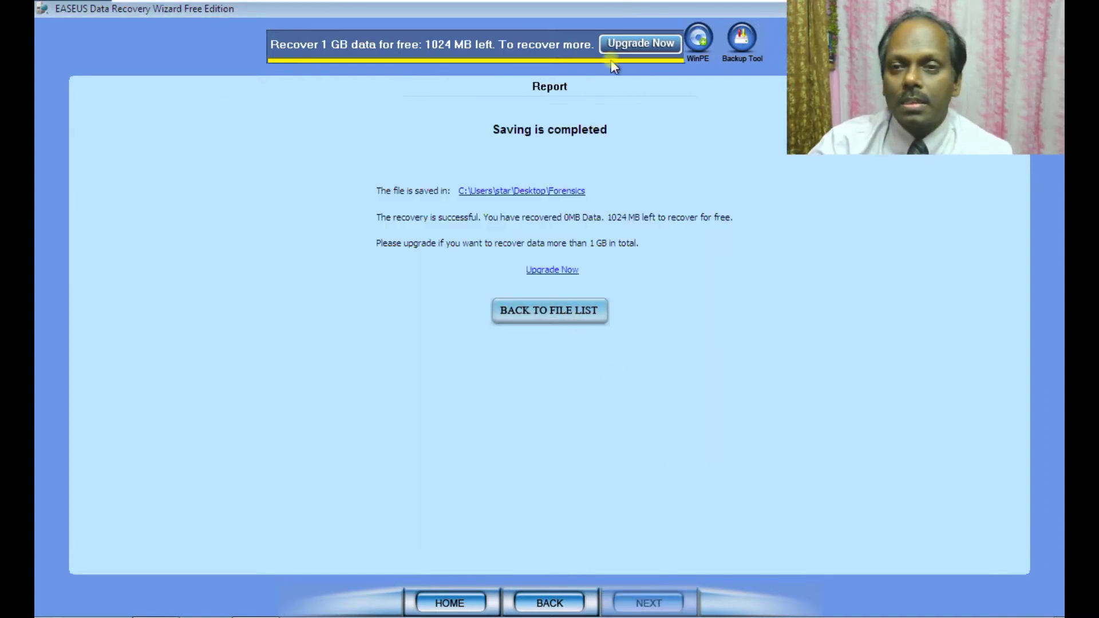
pyautogui.click(1016, 7)
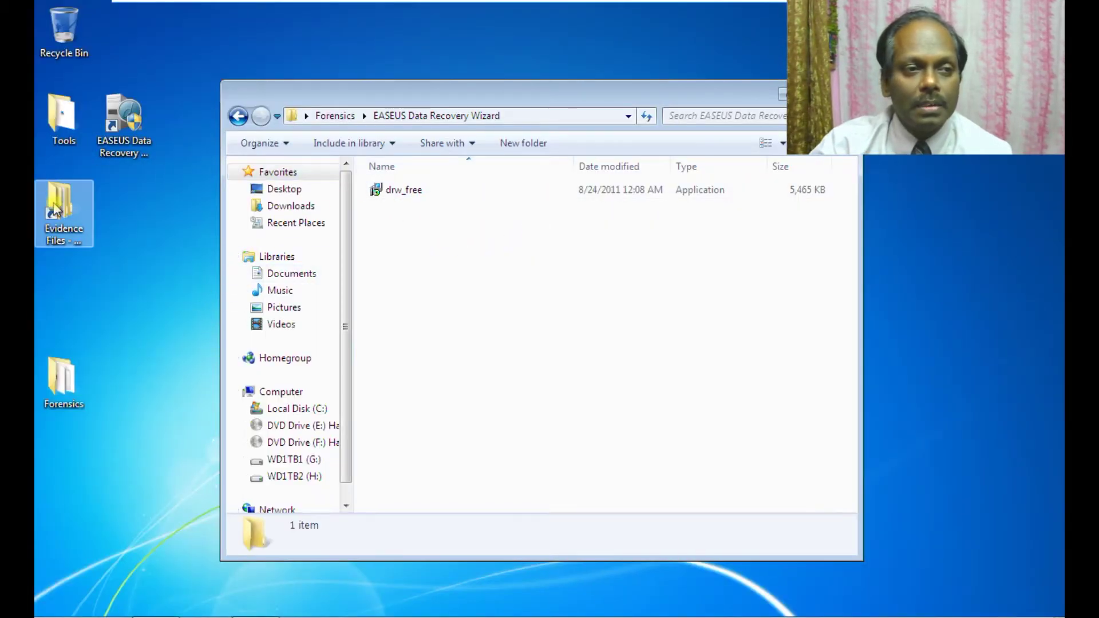
# Step: Check the recovered files in Forensics\1 NTFS\LostFiles1, then close that window
pyautogui.click(50, 407)
pyautogui.doubleClick(50, 407)
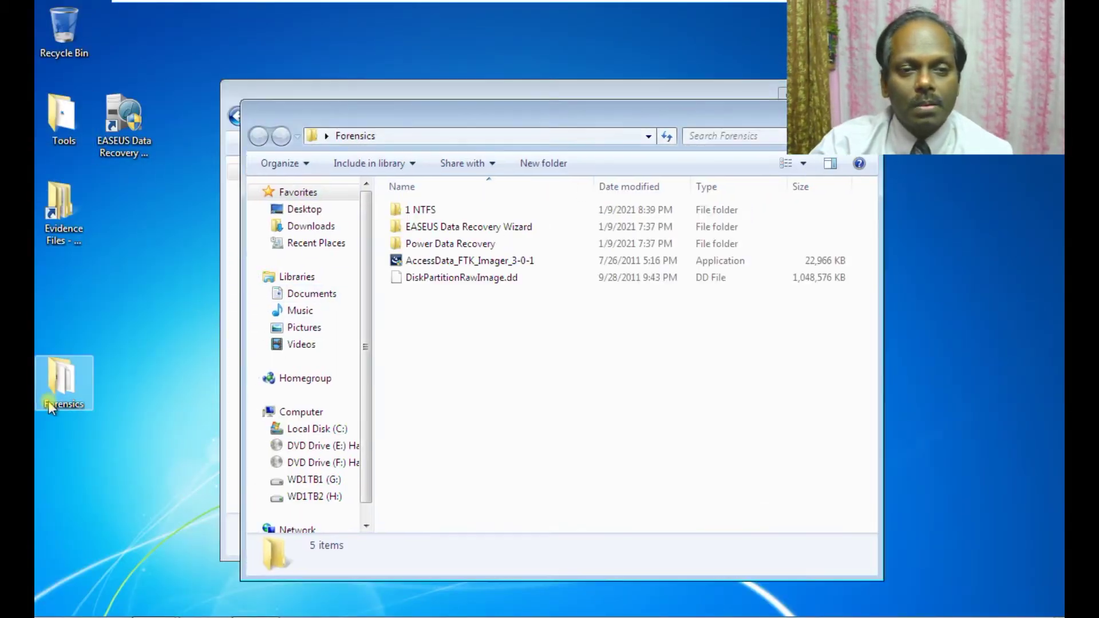
pyautogui.doubleClick(421, 210)
pyautogui.click(424, 217)
pyautogui.doubleClick(423, 216)
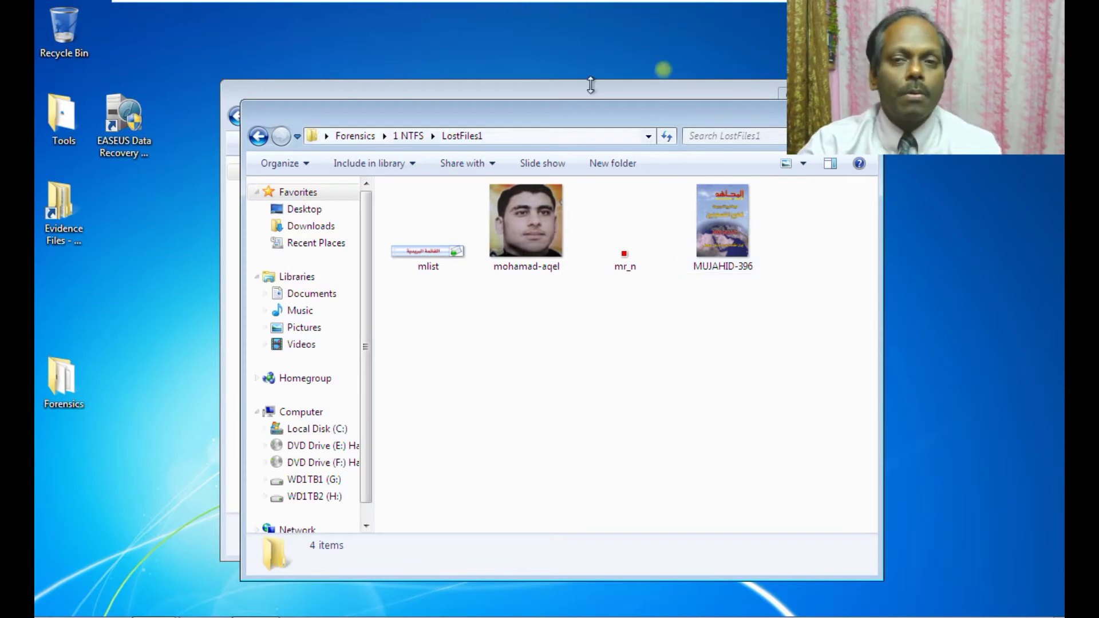
pyautogui.click(869, 107)
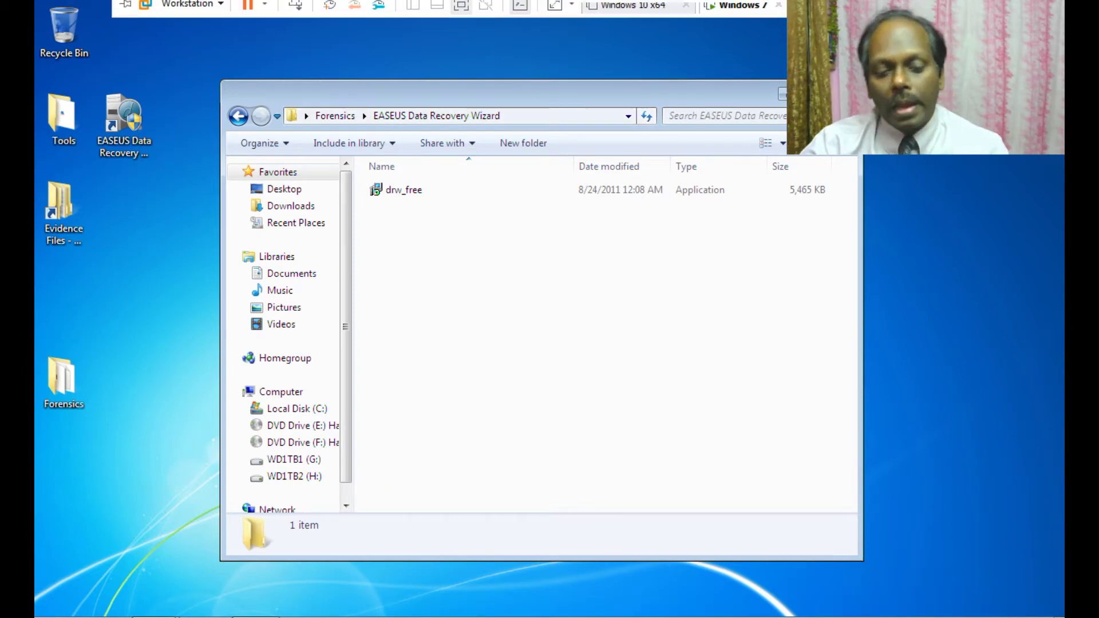
# Step: Return to the Word notes and scroll to the MiniTool Power Data Recovery section
pyautogui.hotkey('alt', 'Tab')
pyautogui.hotkey('alt', 'Tab')
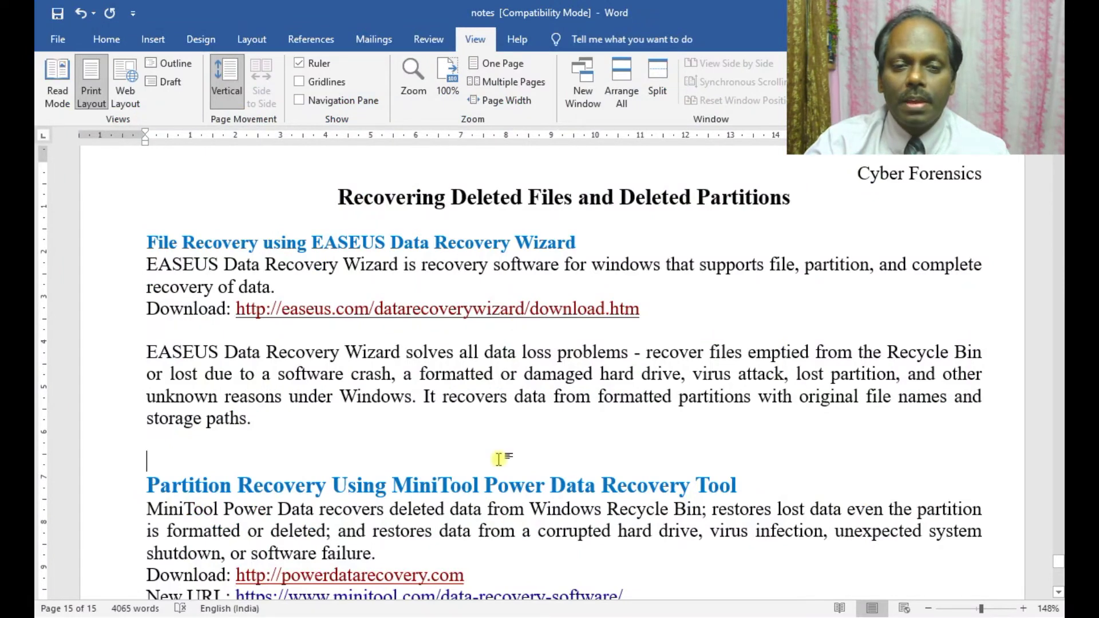
pyautogui.scroll(-5, 499, 458)
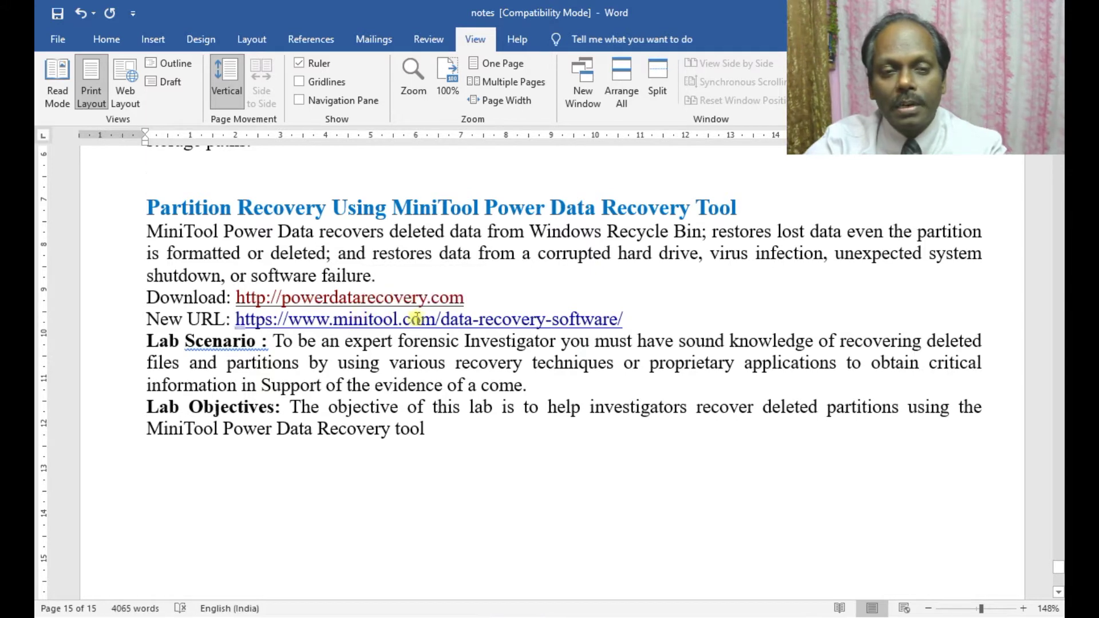
pyautogui.hotkey('alt', 'Tab')
# Step: View Chrome's MiniTool Data Recovery Software tab, then go back to the Word notes
pyautogui.hotkey('alt', 'Tab')
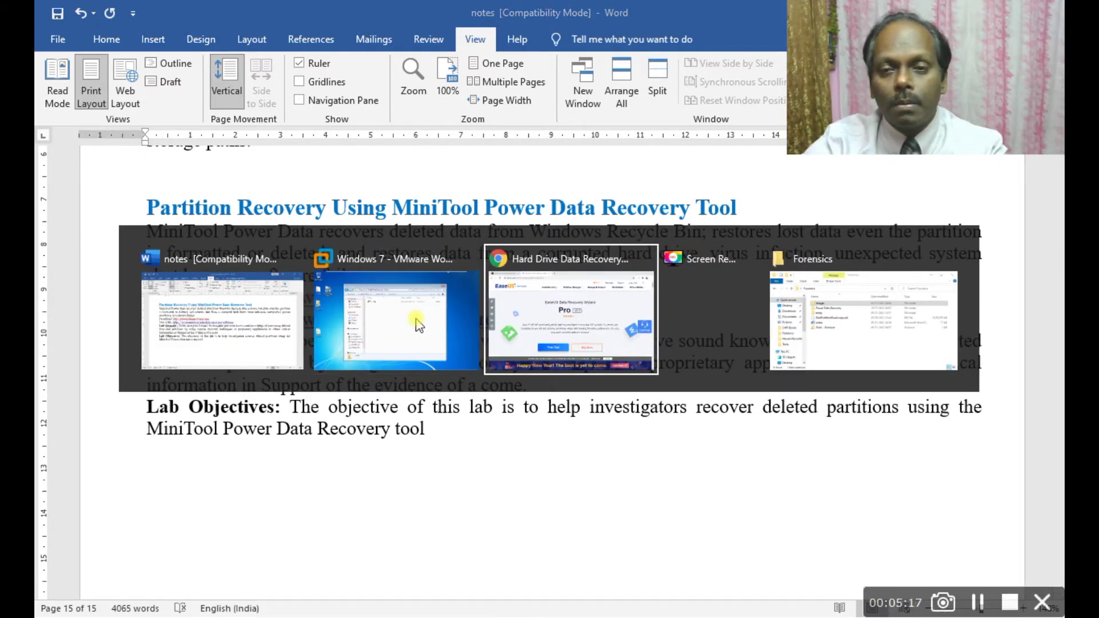
pyautogui.hotkey('alt', 'Tab')
pyautogui.hotkey('alt', 'Tab')
pyautogui.hotkey('alt', 'Tab')
pyautogui.hotkey('alt', 'Tab')
pyautogui.hotkey('alt', 'Tab')
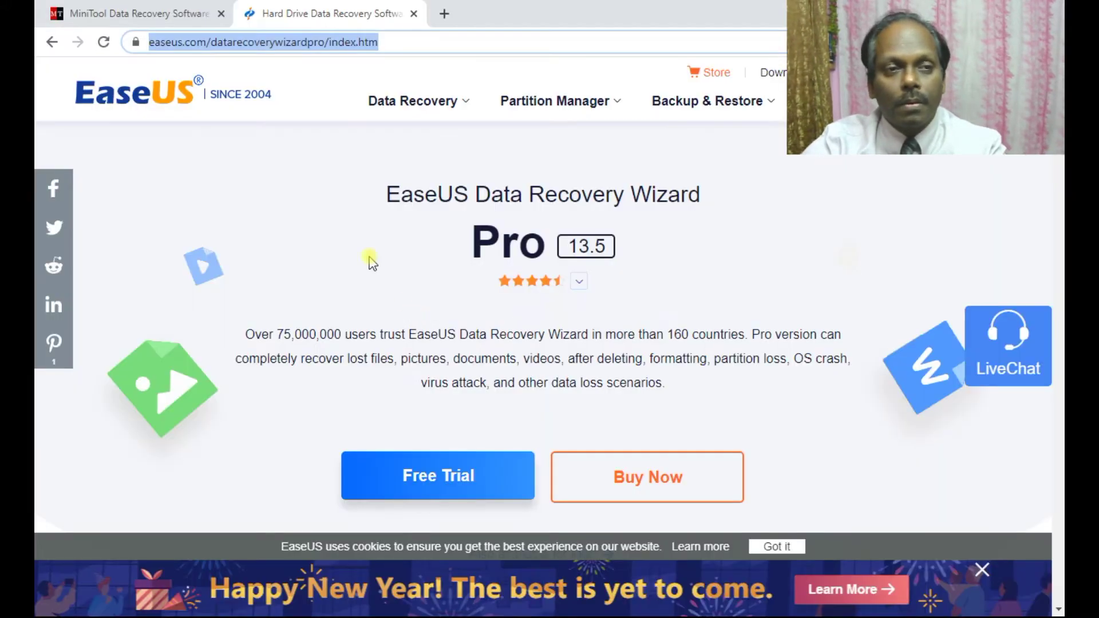
pyautogui.click(174, 14)
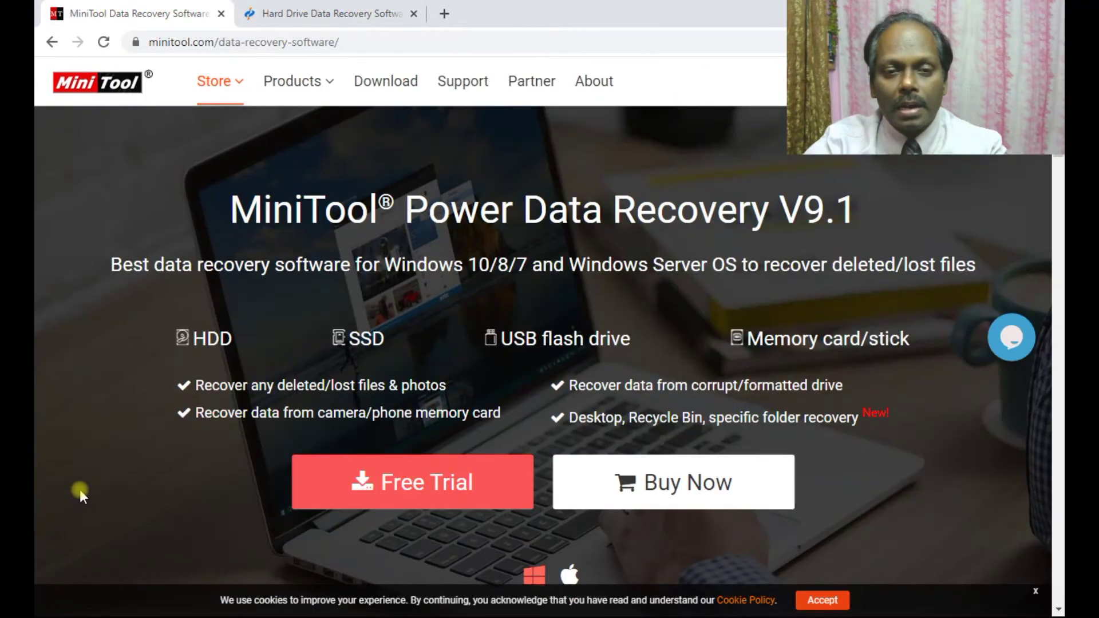
pyautogui.hotkey('alt', 'Tab')
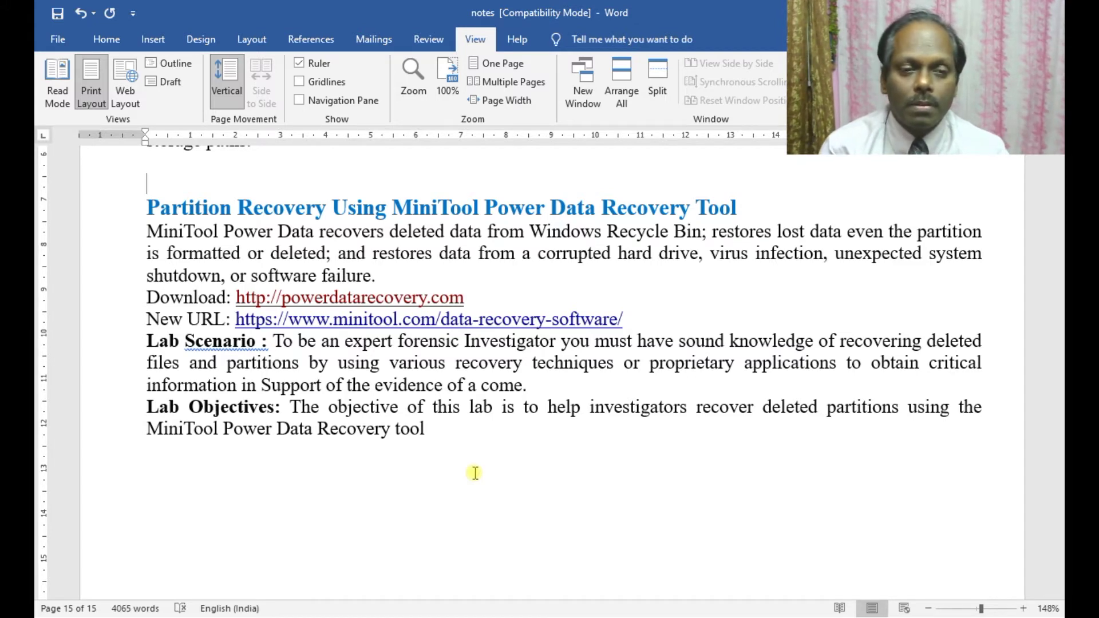
pyautogui.hotkey('alt', 'Tab')
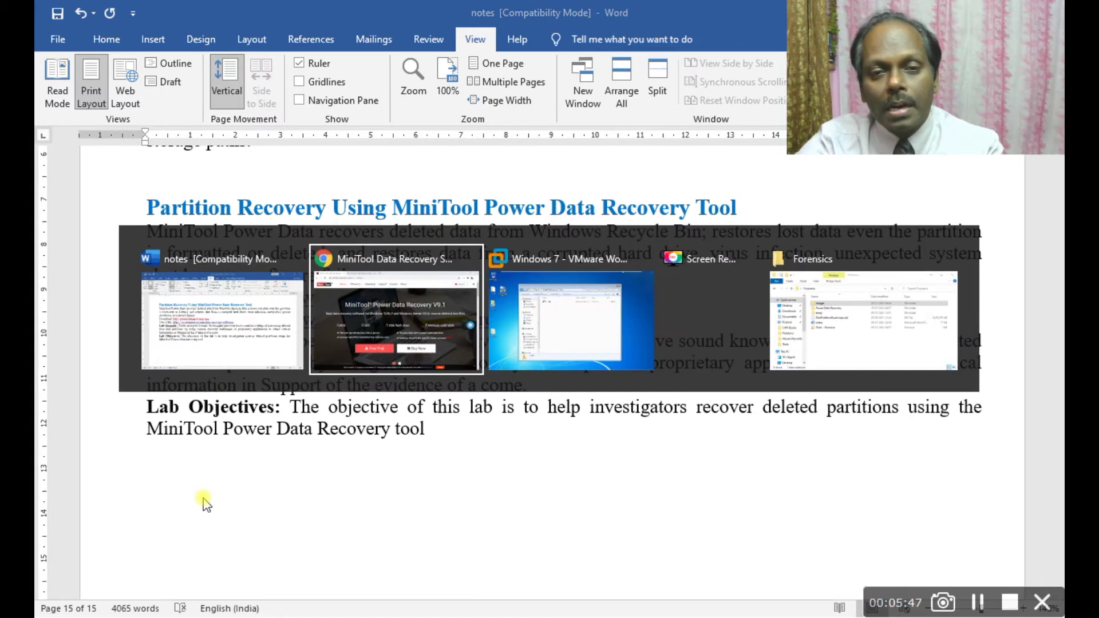
pyautogui.hotkey('alt', 'Tab')
pyautogui.hotkey('alt', 'Tab')
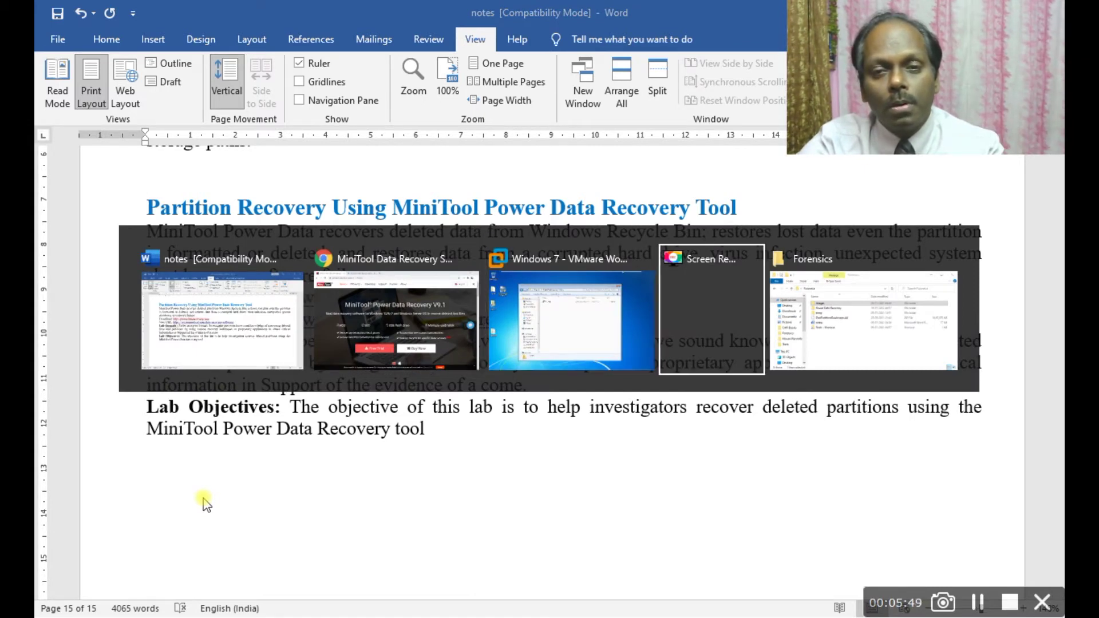
pyautogui.press('Escape')
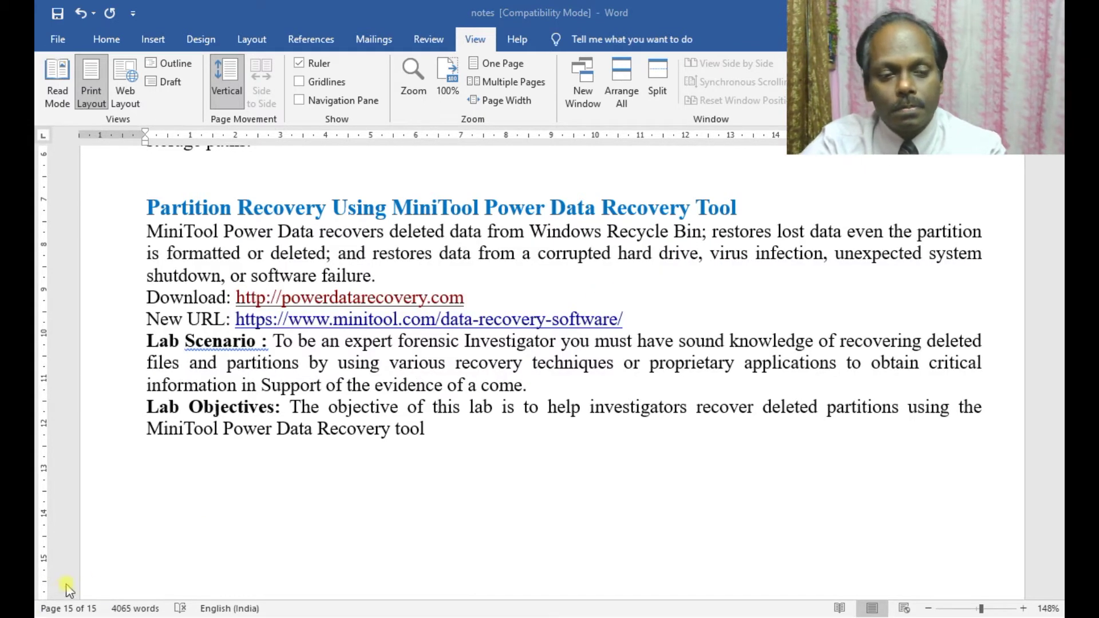
# Step: Open File Explorer at Forensics and launch Computer Management maximized via This PC > Manage
pyautogui.press('super')
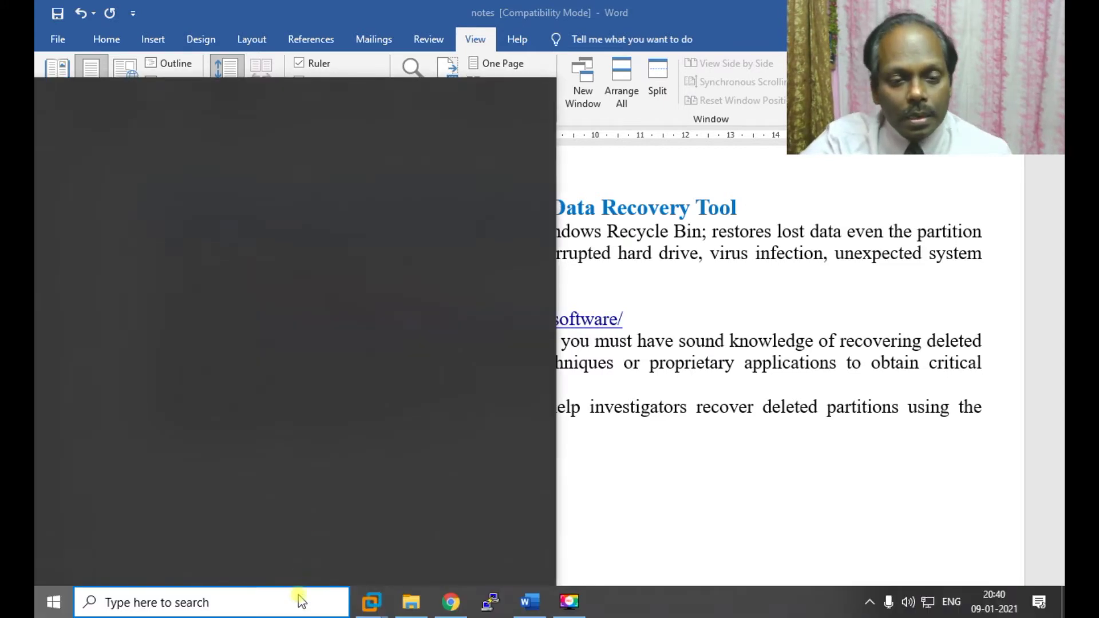
pyautogui.click(411, 601)
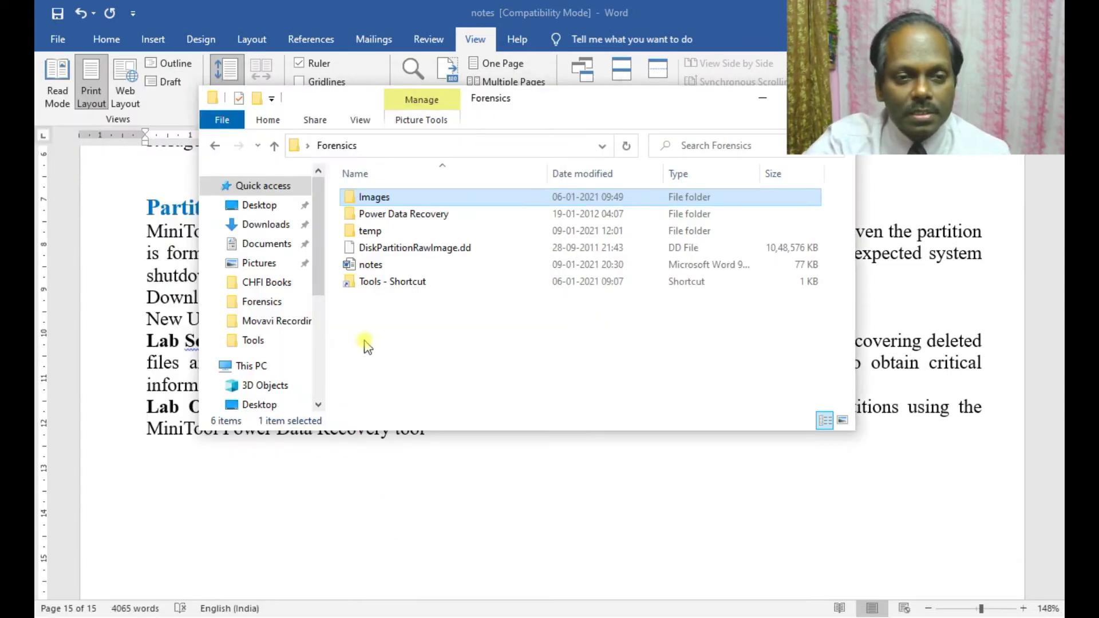
pyautogui.moveTo(319, 266); pyautogui.dragTo(313, 315)
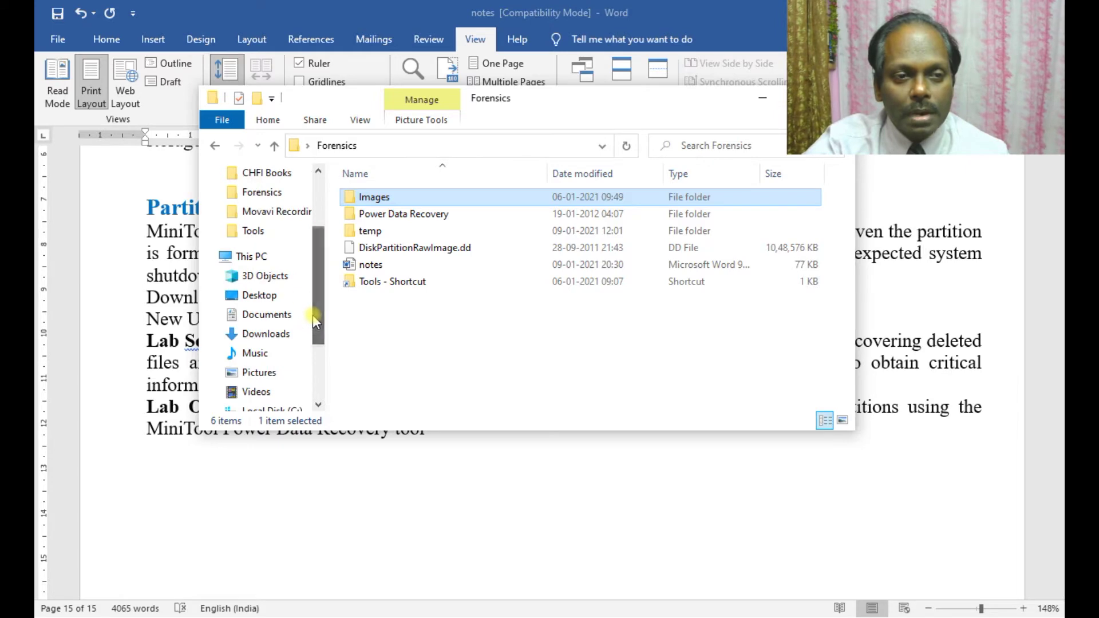
pyautogui.rightClick(244, 256)
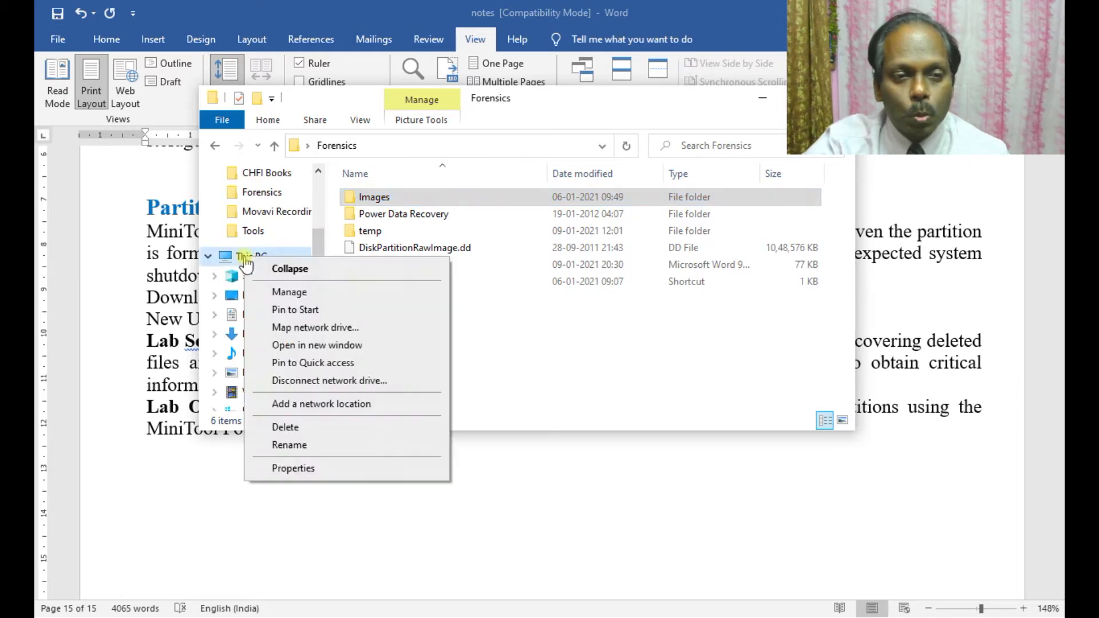
pyautogui.click(293, 293)
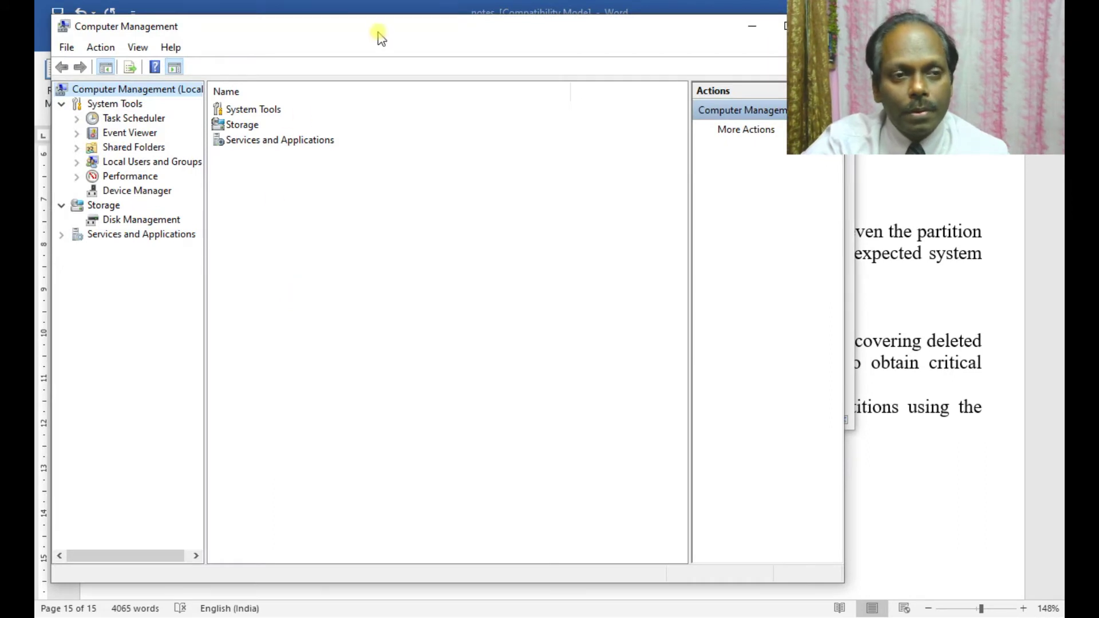
pyautogui.doubleClick(376, 26)
# Step: Create a 10 MB quick-formatted NTFS simple volume G: from Disk 0's unallocated space
pyautogui.click(135, 200)
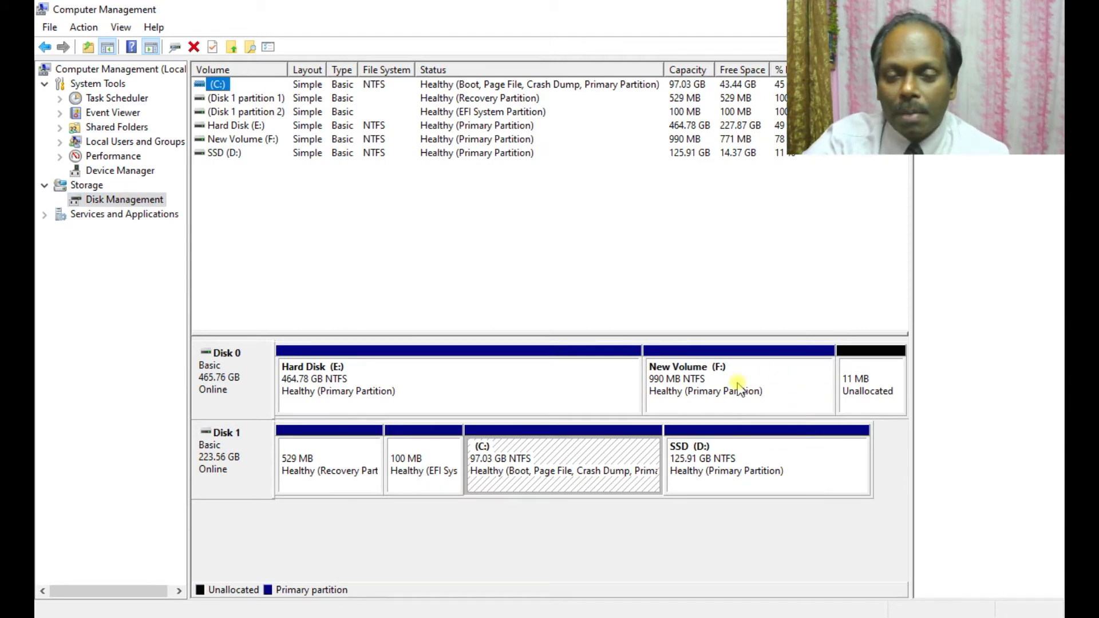
pyautogui.rightClick(861, 381)
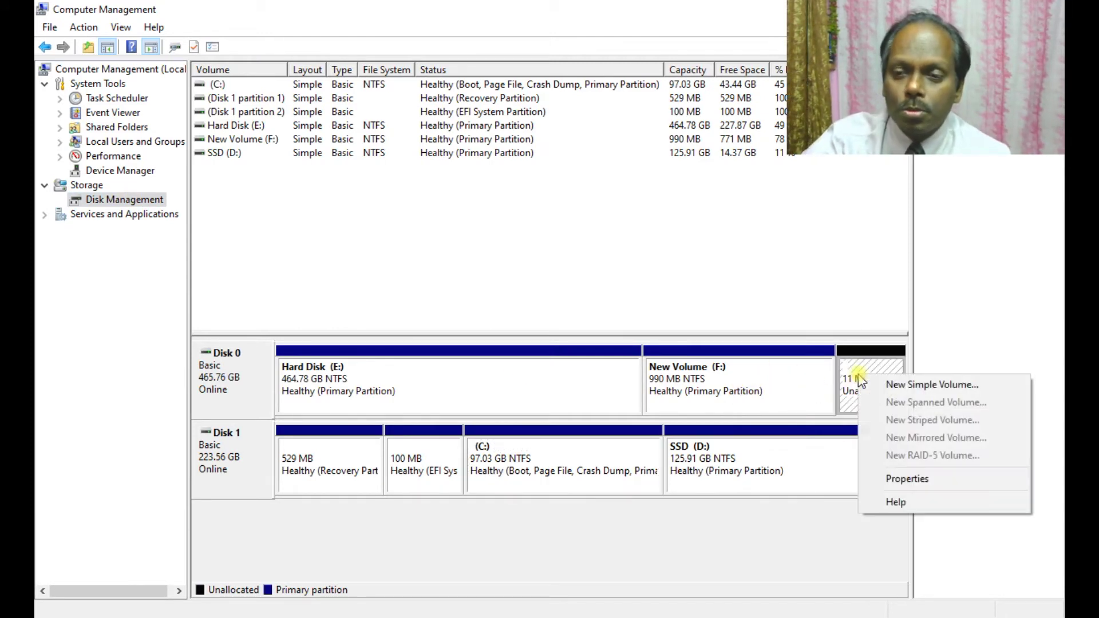
pyautogui.click(900, 385)
pyautogui.click(503, 374)
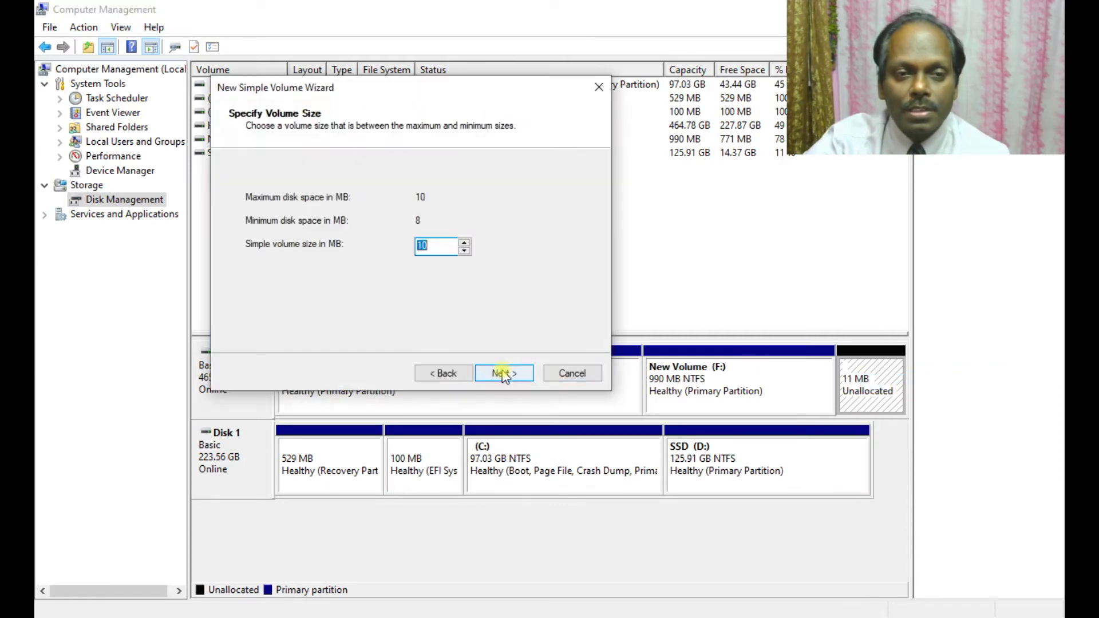
pyautogui.click(503, 374)
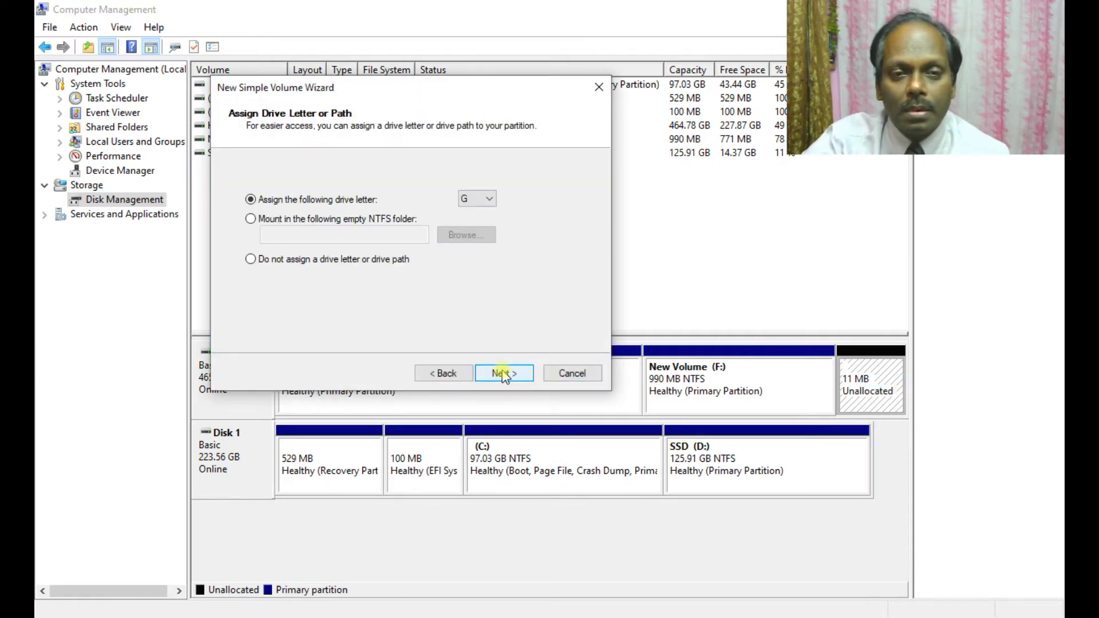
pyautogui.click(503, 374)
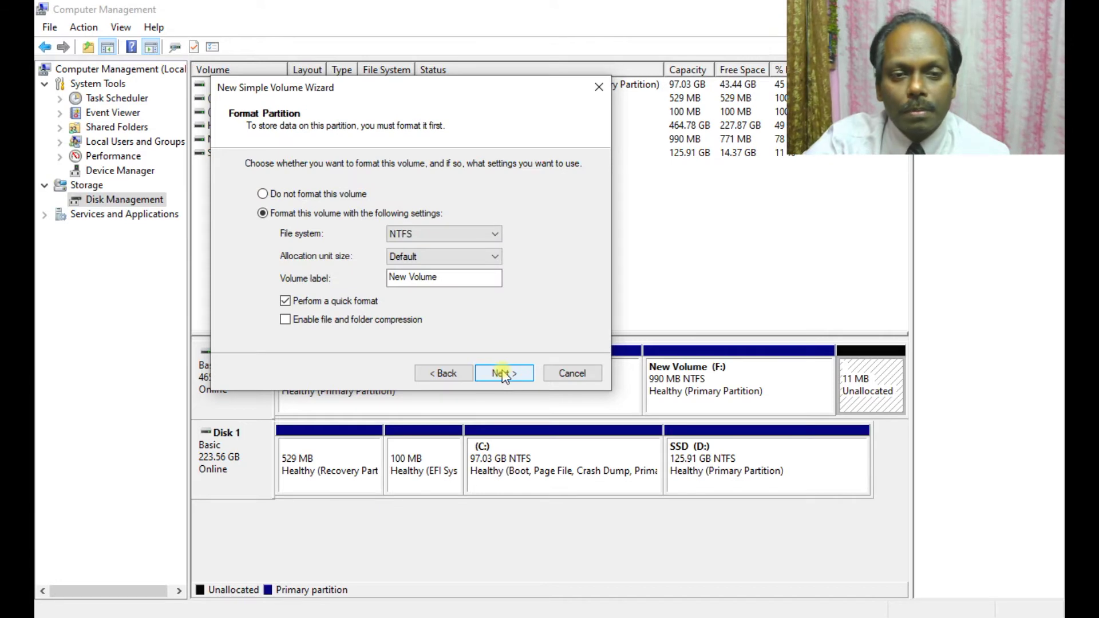
pyautogui.click(503, 374)
pyautogui.click(504, 374)
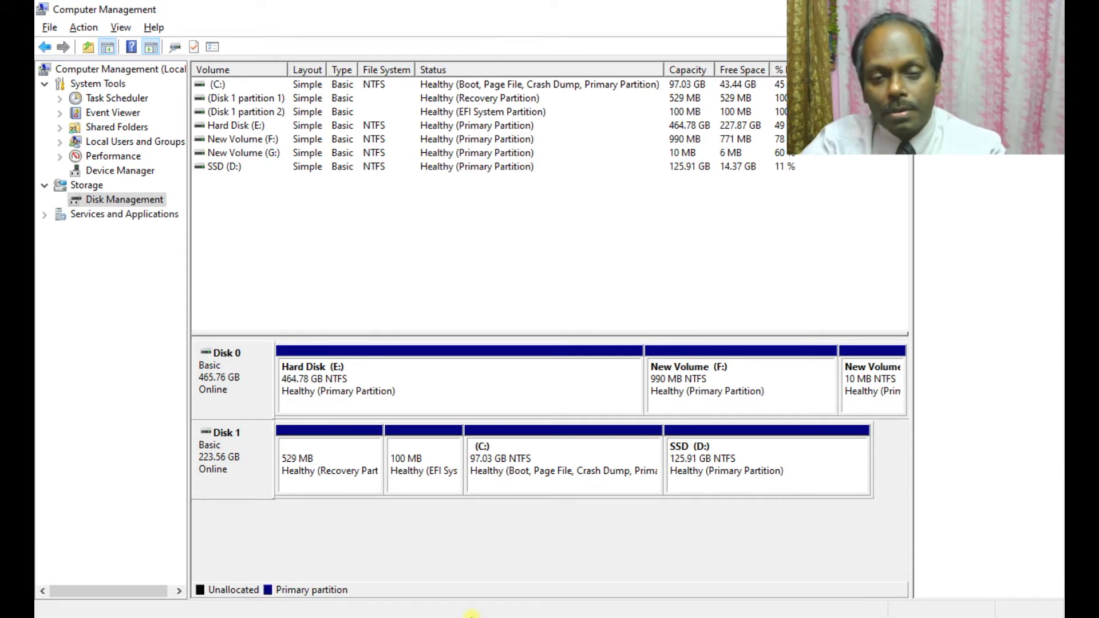
pyautogui.hotkey('alt', 'Tab')
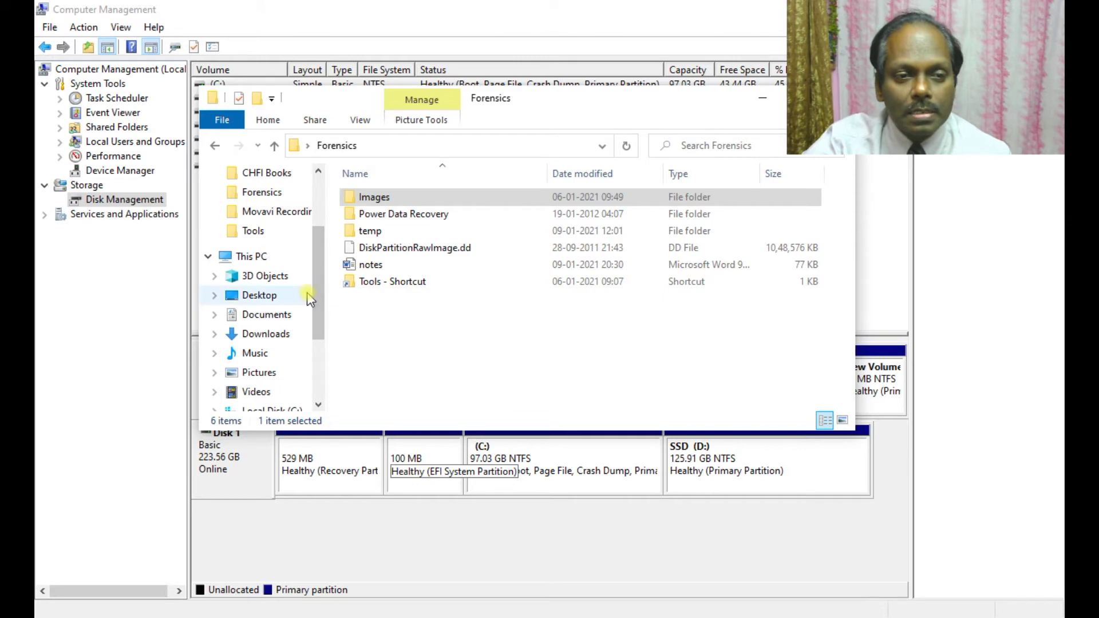
# Step: Copy the file '1' and the 'covering' files from New Volume (F:)\STAR
pyautogui.click(248, 256)
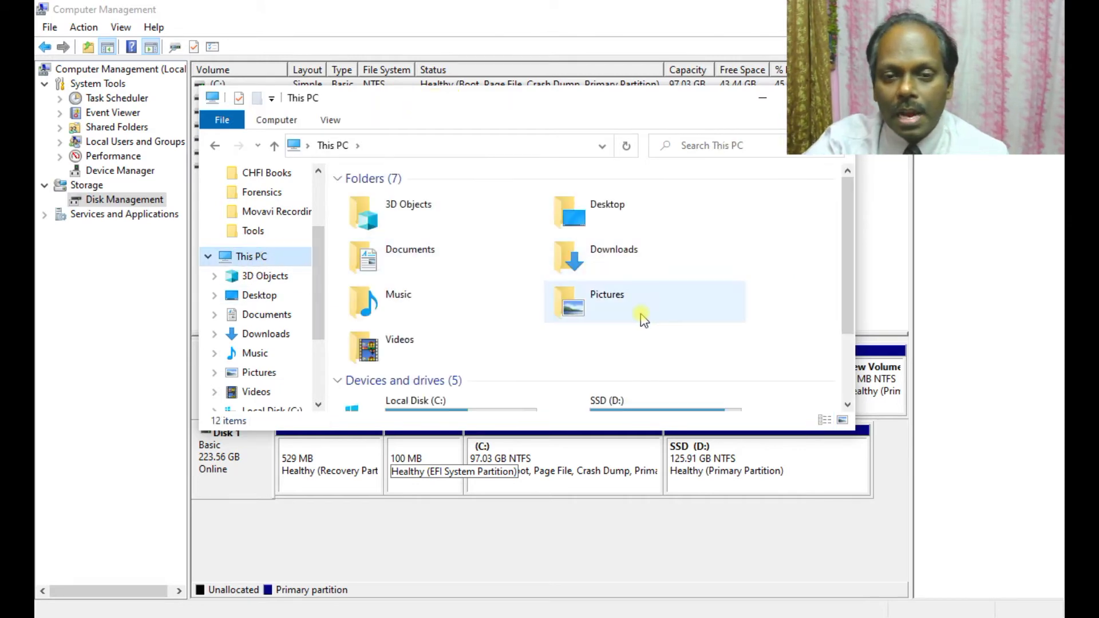
pyautogui.scroll(-2, 640, 312)
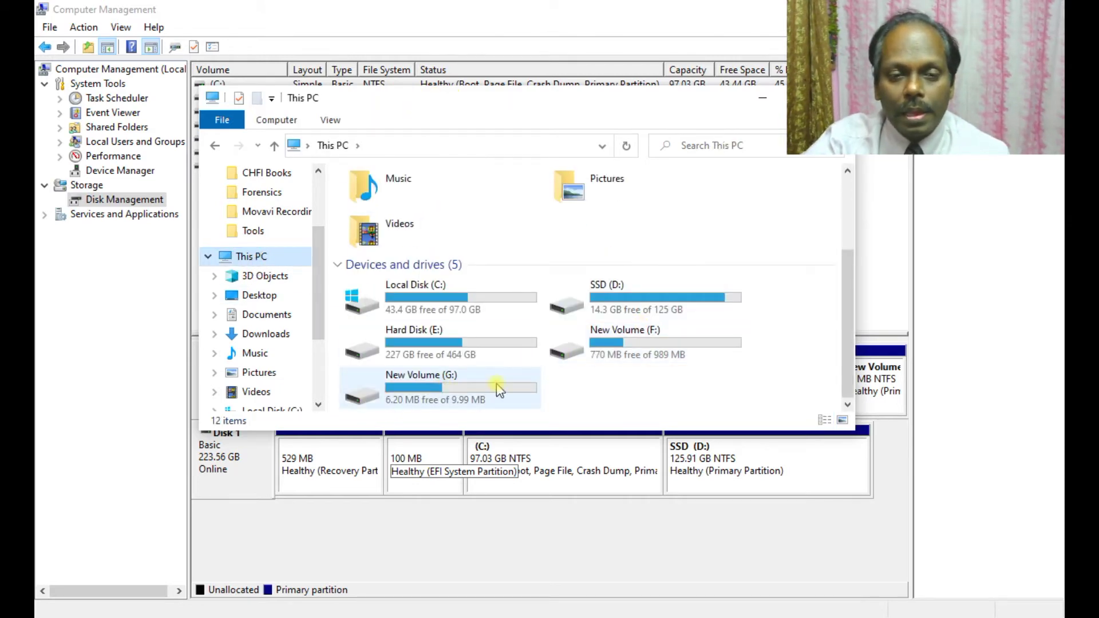
pyautogui.doubleClick(617, 349)
pyautogui.doubleClick(370, 230)
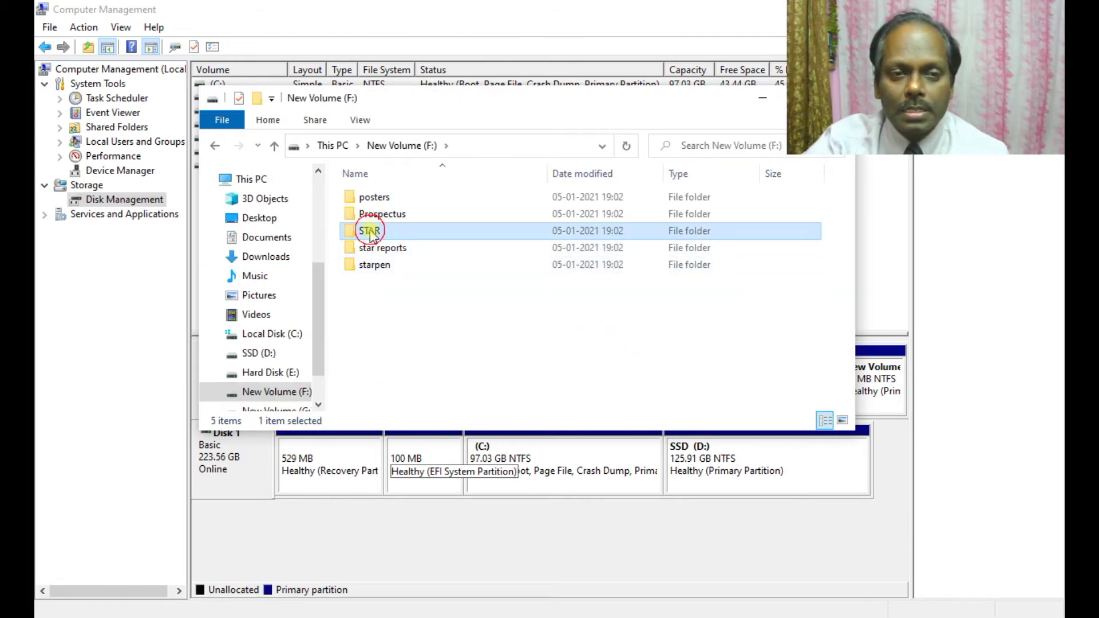
pyautogui.click(366, 301)
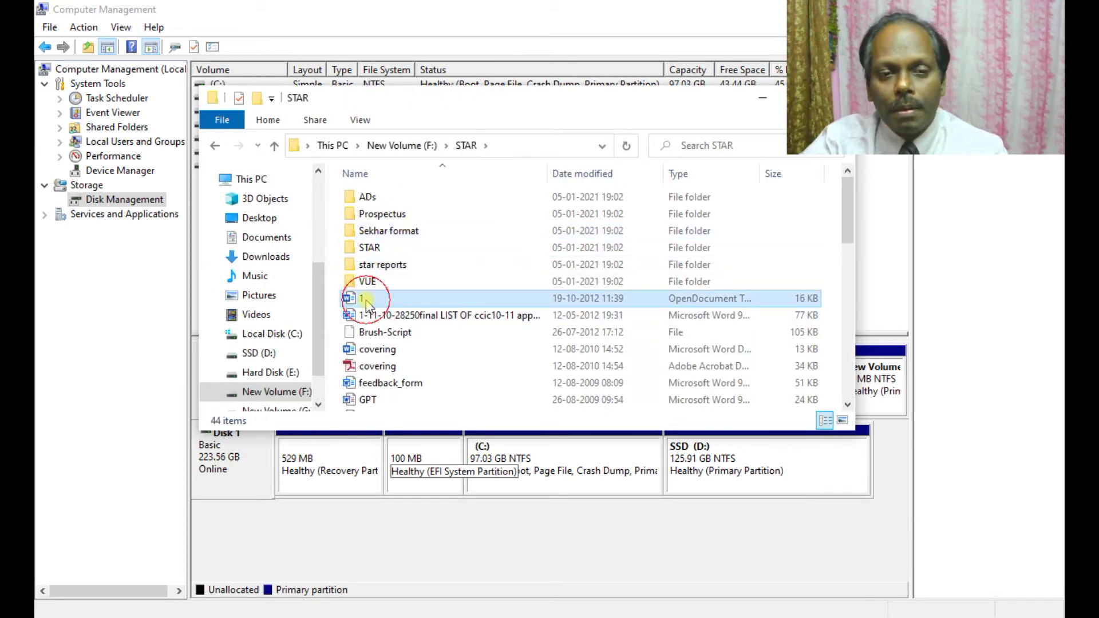
pyautogui.keyDown('ctrl'); pyautogui.click(387, 371); pyautogui.keyUp('ctrl')
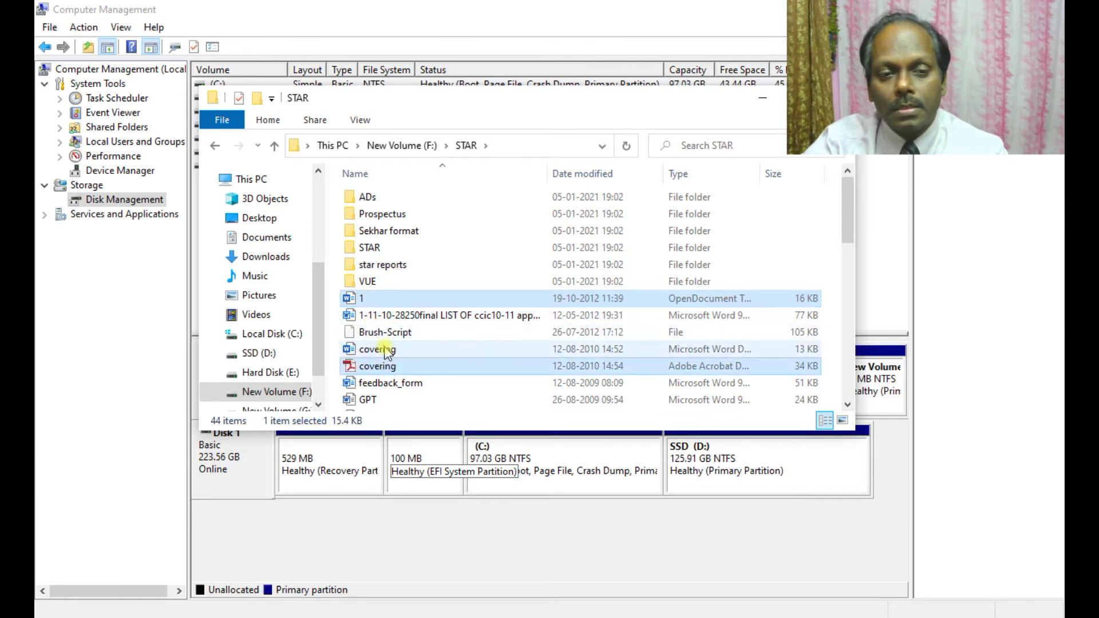
pyautogui.rightClick(388, 358)
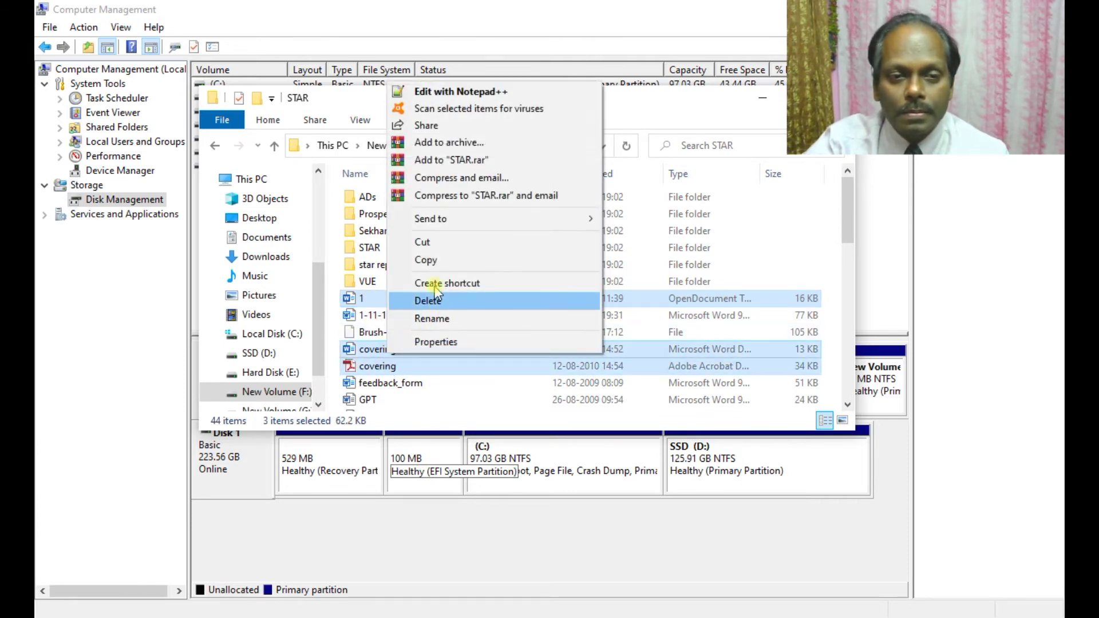
pyautogui.click(430, 260)
# Step: Paste the three copied files into the root of New Volume (G:)
pyautogui.click(401, 145)
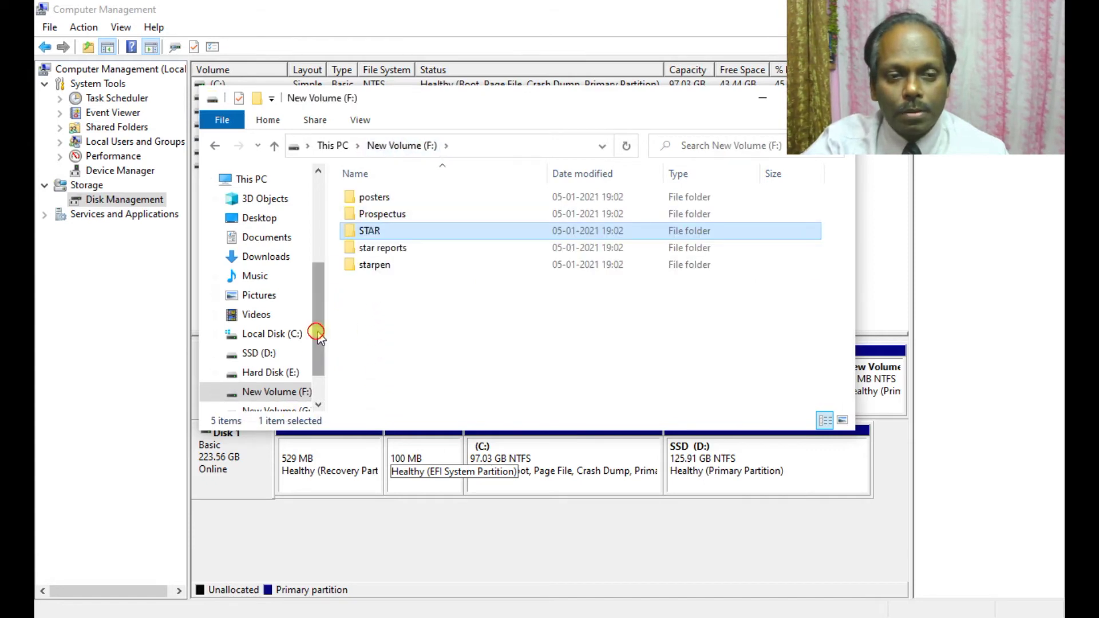
pyautogui.scroll(-1, 314, 332)
pyautogui.click(298, 367)
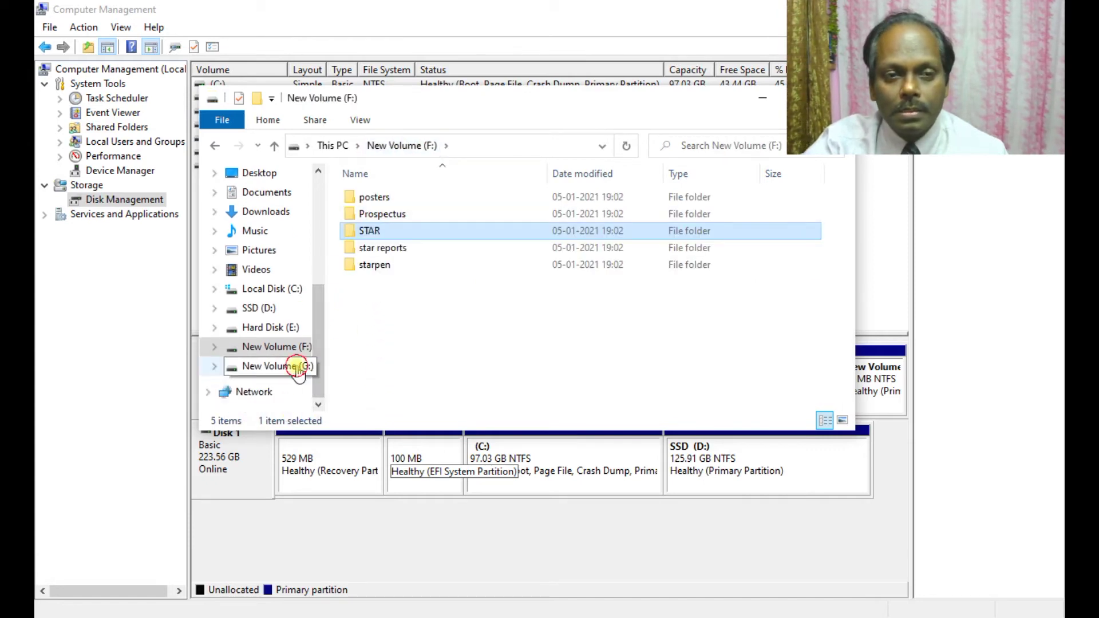
pyautogui.rightClick(380, 271)
pyautogui.click(418, 381)
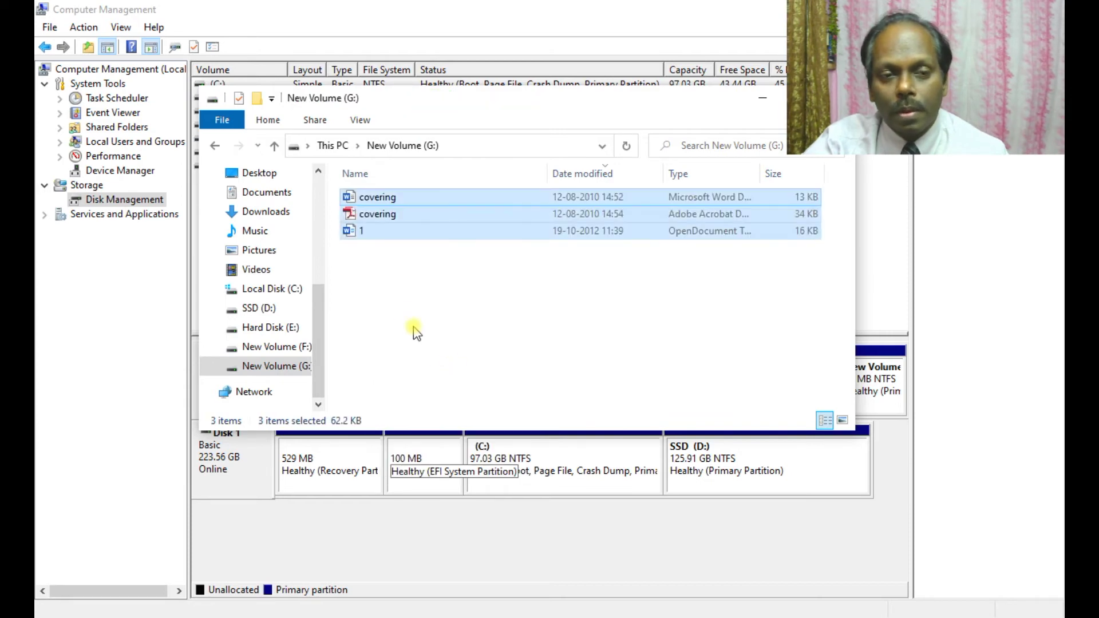
pyautogui.click(368, 273)
# Step: Create a new folder named 'Mnand' in New Volume (G:)
pyautogui.rightClick(368, 272)
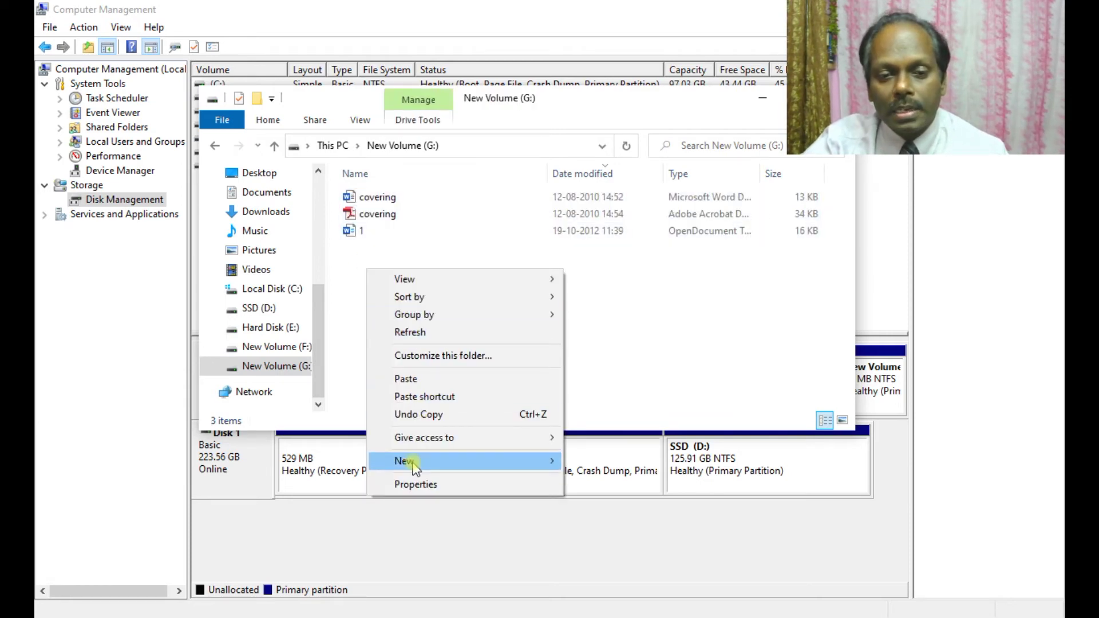
pyautogui.moveTo(415, 467)
pyautogui.click(595, 224)
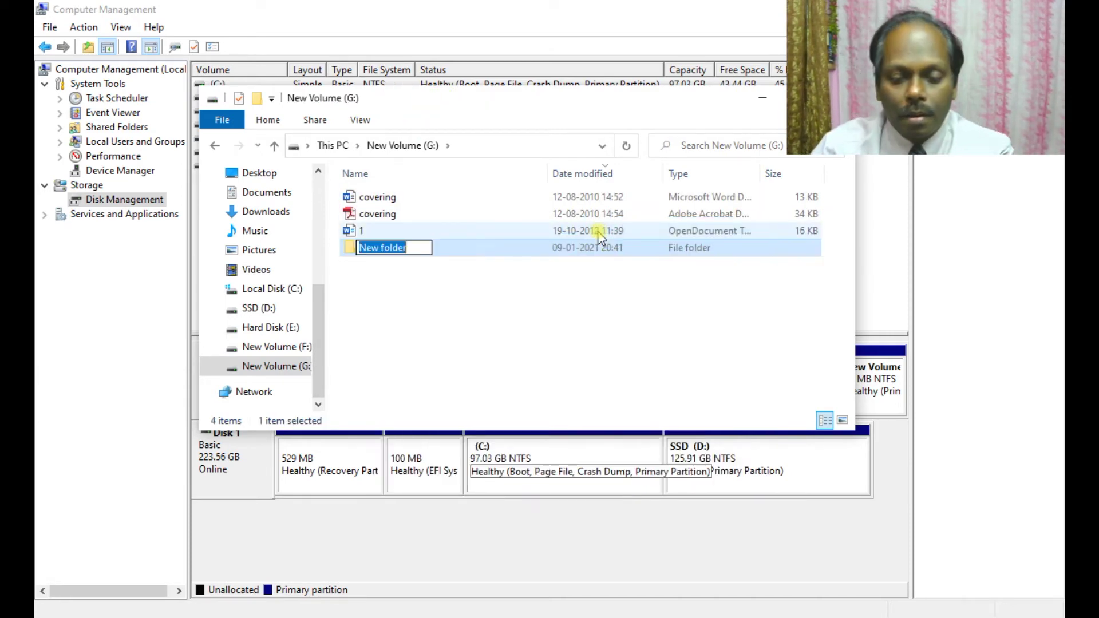
pyautogui.write('M')
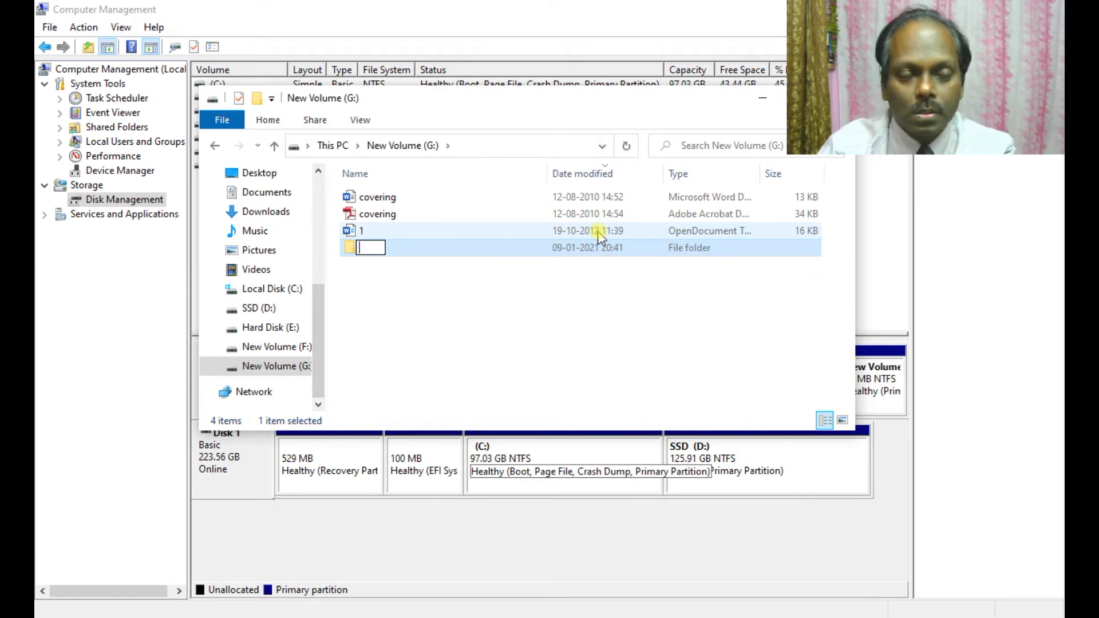
pyautogui.write('nand')
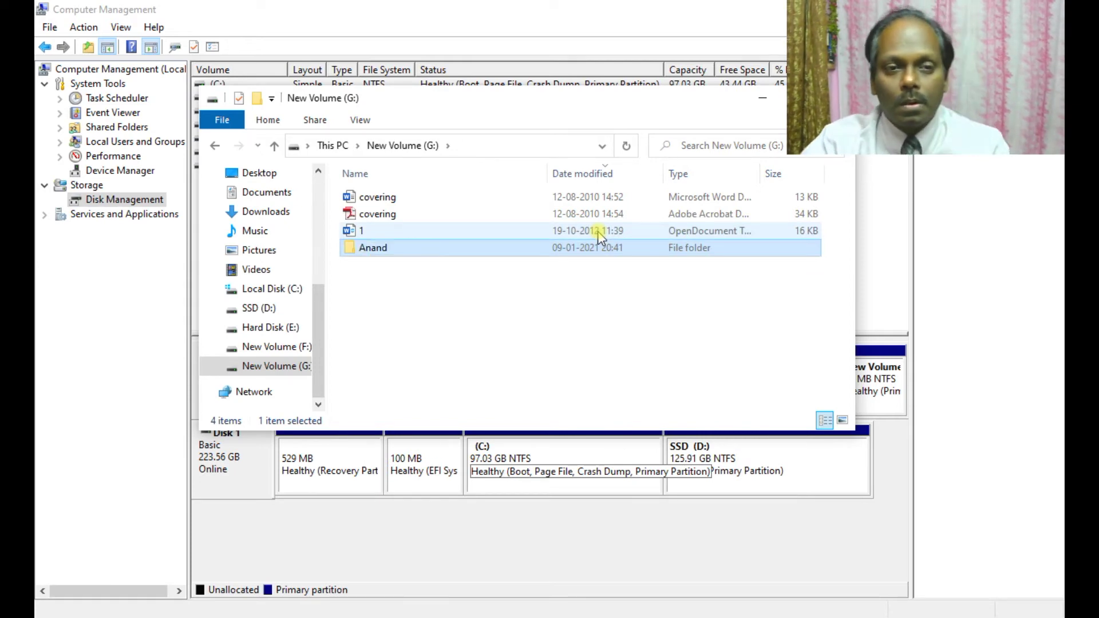
pyautogui.press('Return')
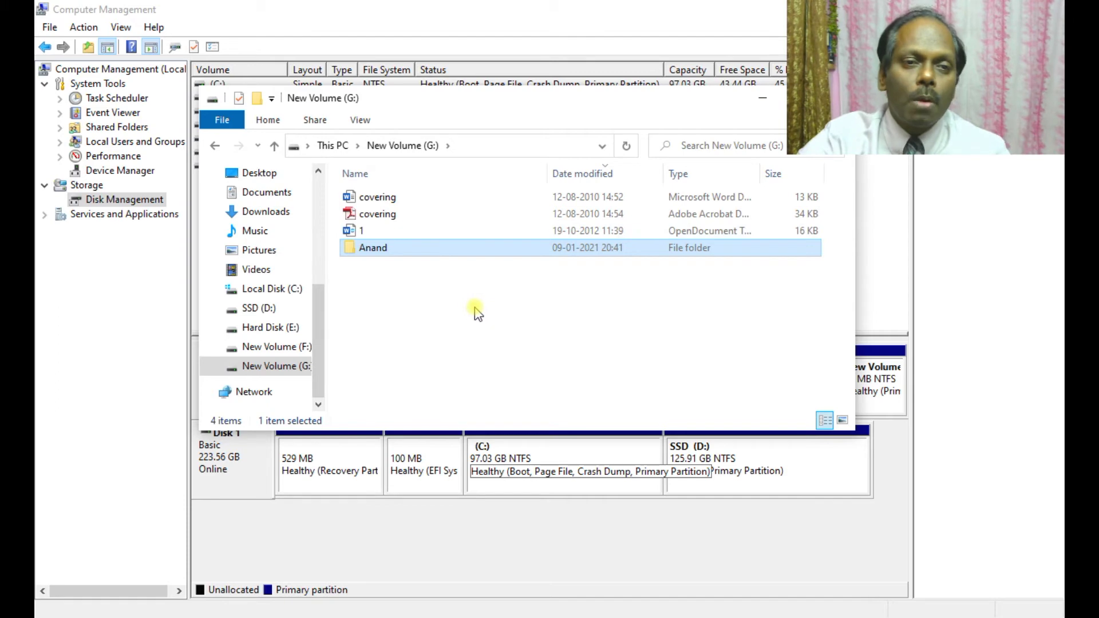
pyautogui.rightClick(887, 382)
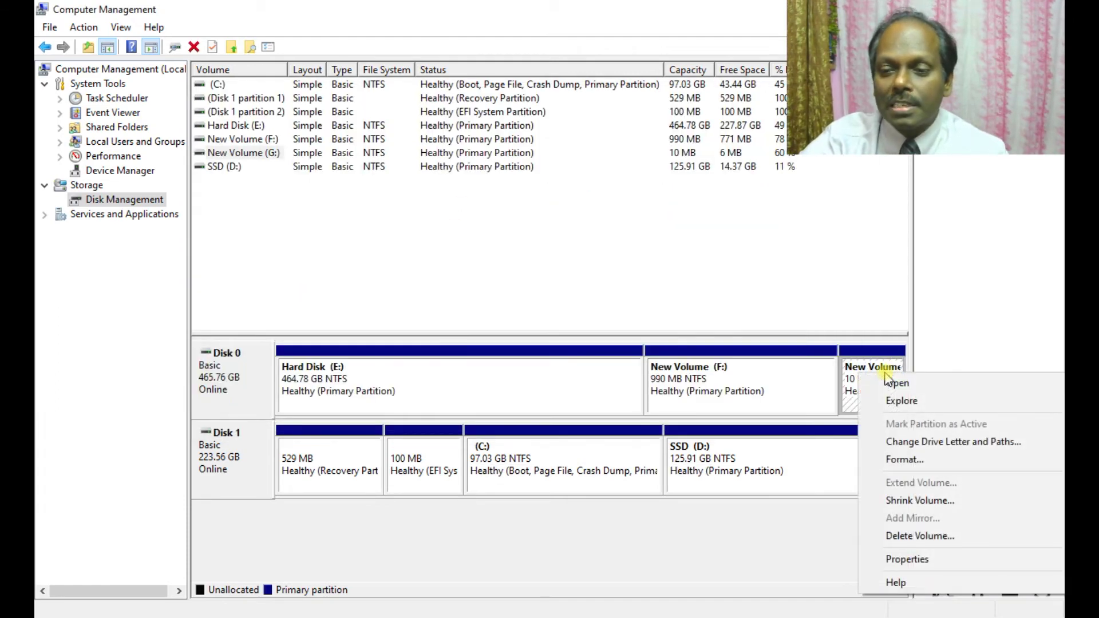
# Step: Delete the New Volume (G:) partition, leaving 11 MB unallocated, and return to the lab notes
pyautogui.click(904, 537)
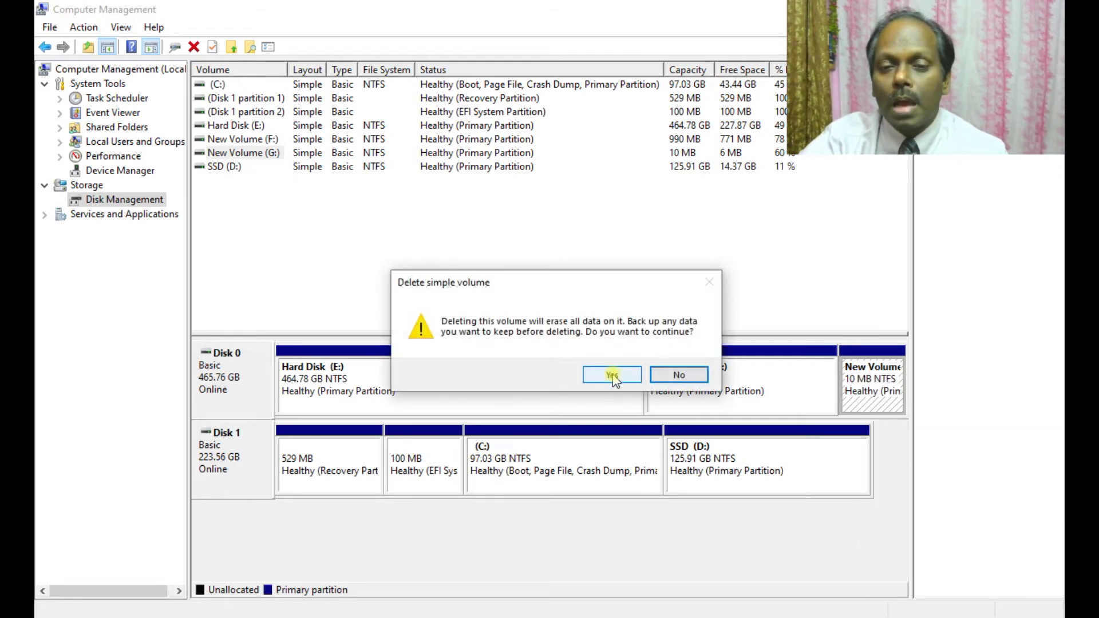
pyautogui.click(611, 375)
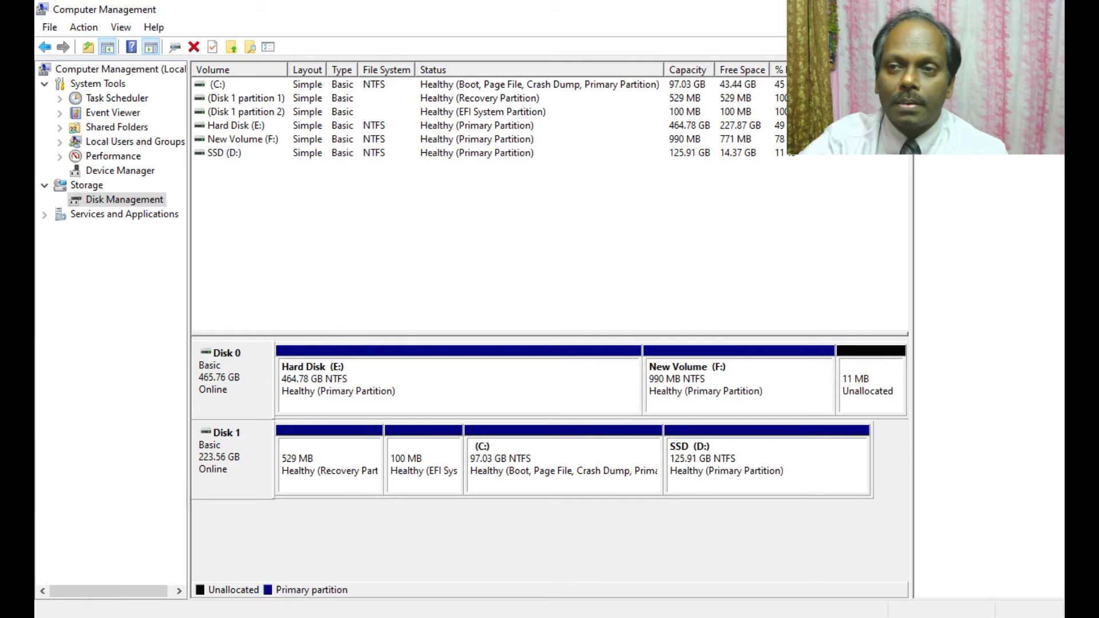
pyautogui.hotkey('alt', 'Tab')
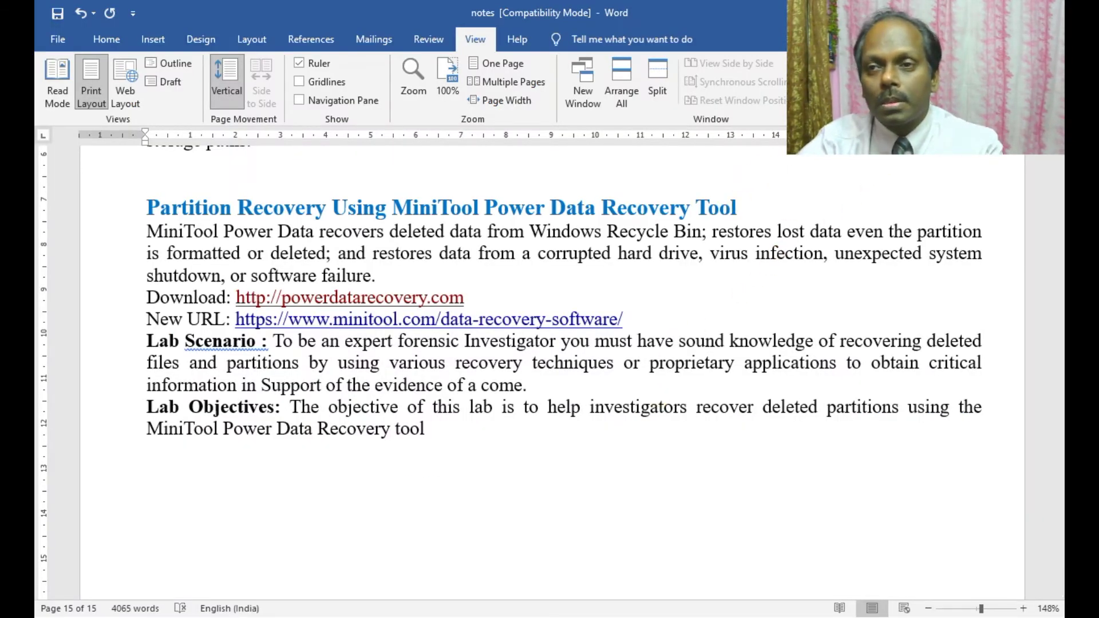
# Step: Run the pdr6free installer from Forensics\Power Data Recovery and allow it through UAC
pyautogui.hotkey('alt', 'Tab')
pyautogui.hotkey('alt', 'Tab')
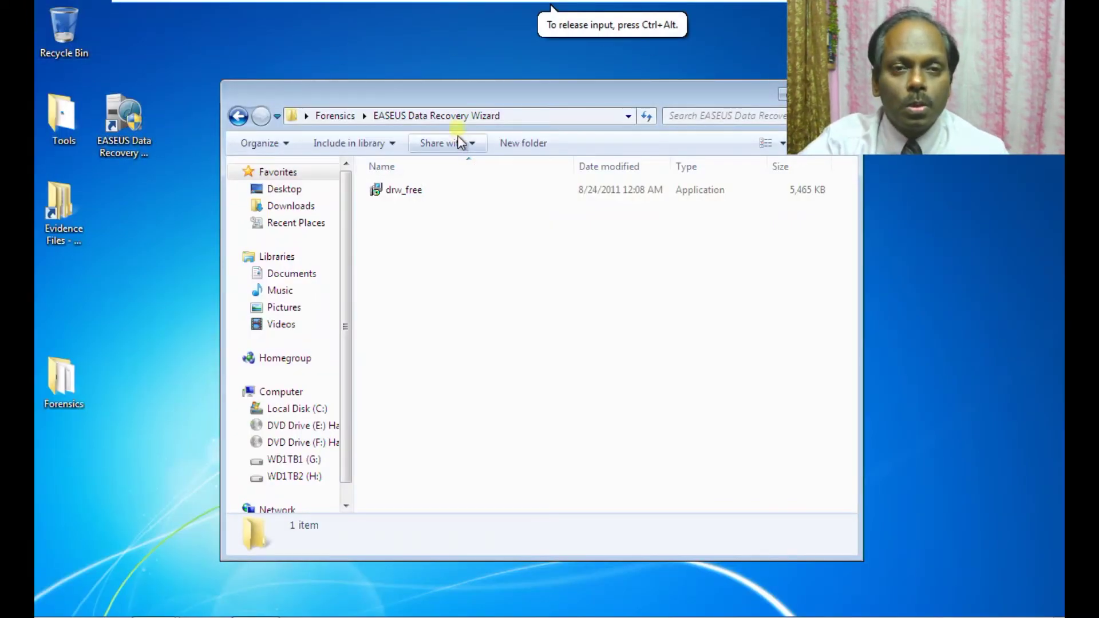
pyautogui.click(338, 116)
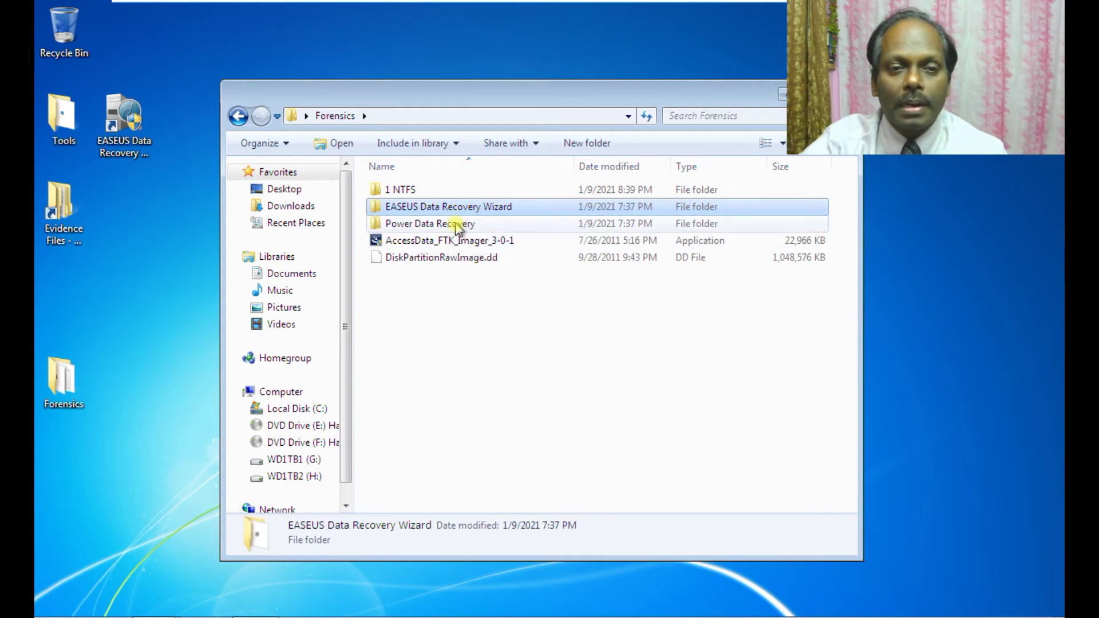
pyautogui.doubleClick(458, 225)
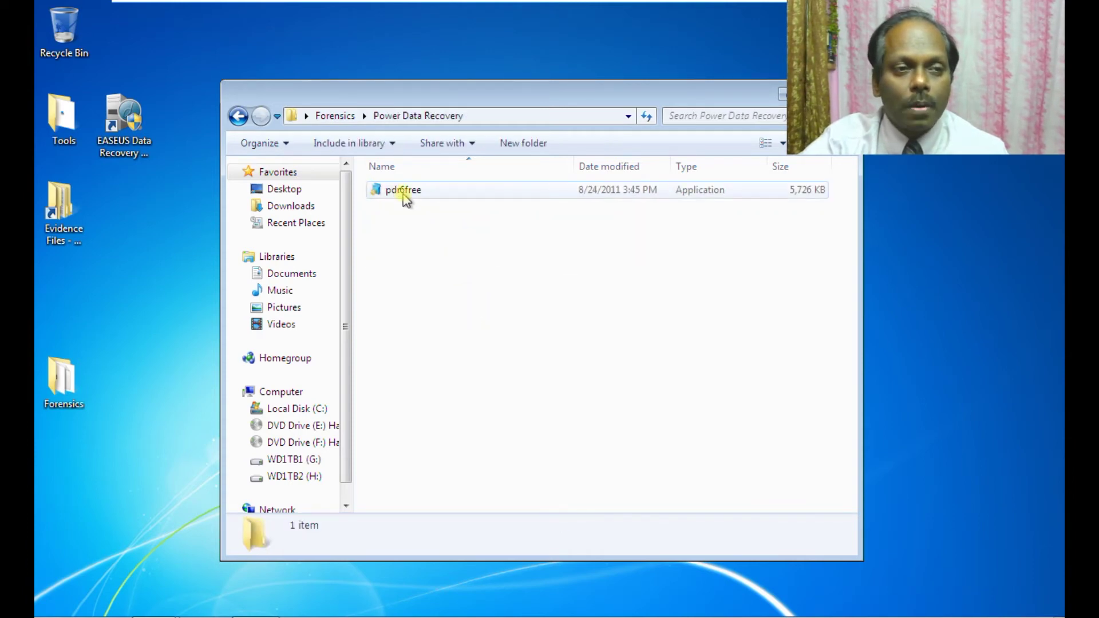
pyautogui.doubleClick(404, 191)
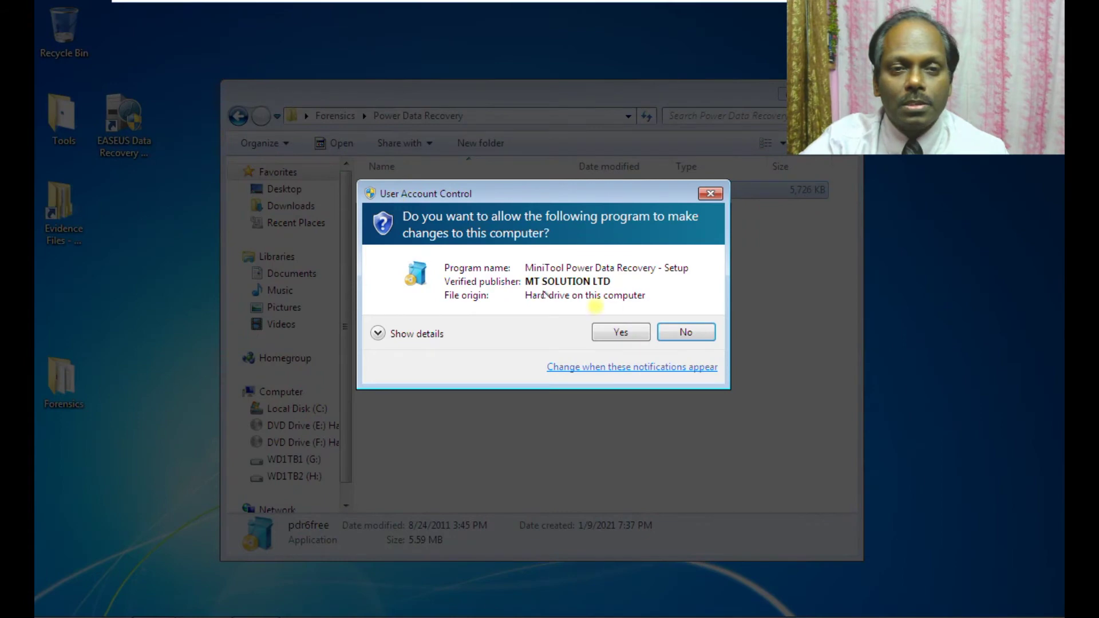
pyautogui.click(633, 336)
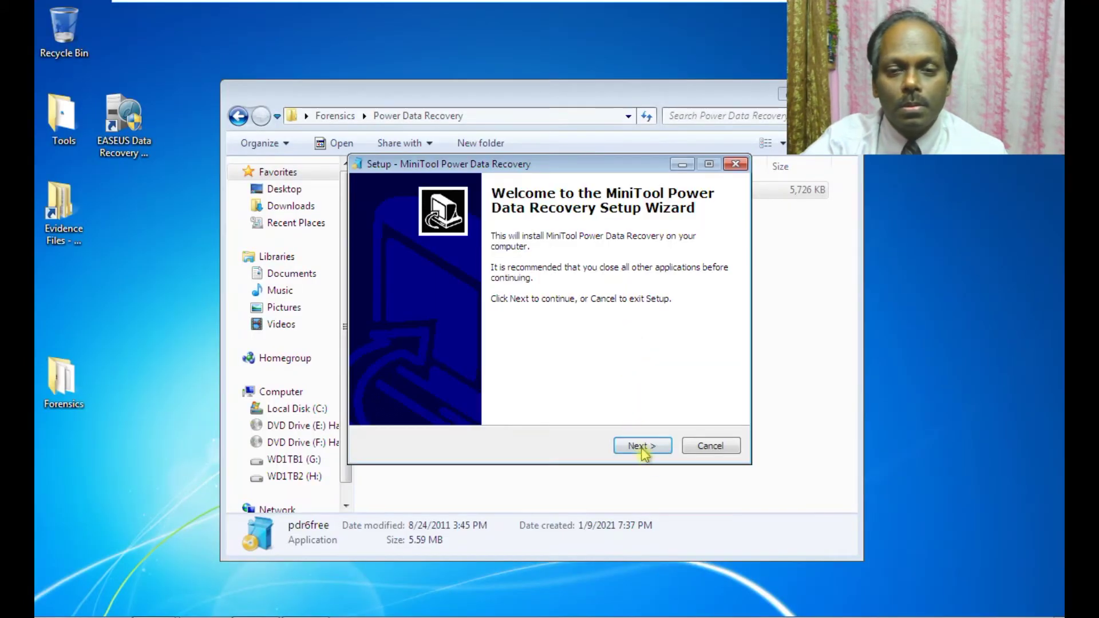
# Step: Accept the licence and install to C:\Program Files\PowerDataRecovery with a desktop icon
pyautogui.click(641, 447)
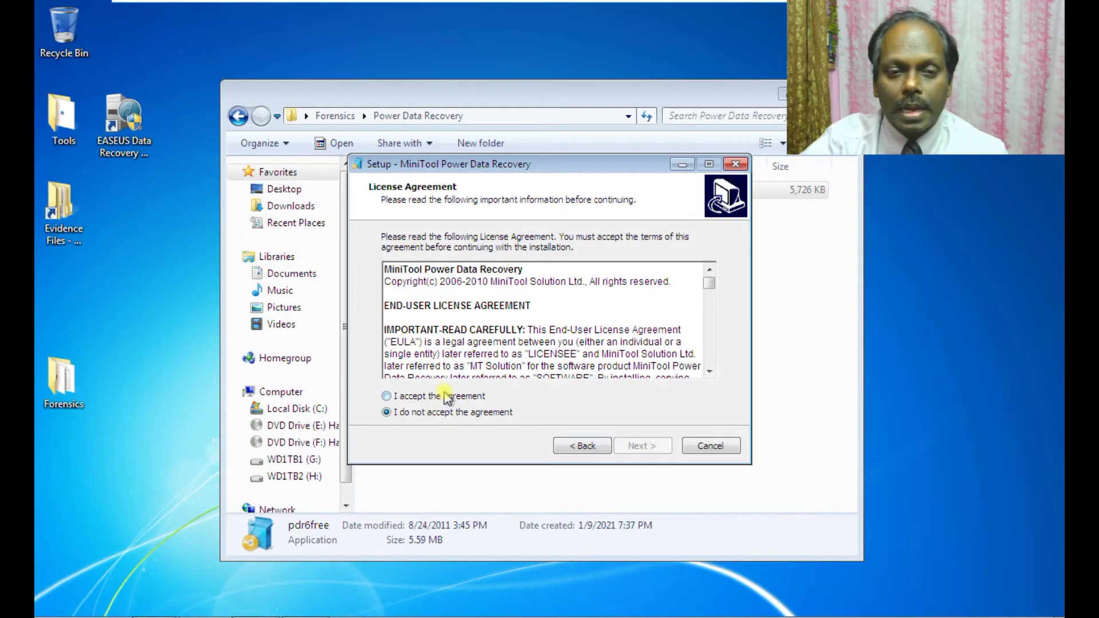
pyautogui.click(446, 396)
pyautogui.doubleClick(638, 445)
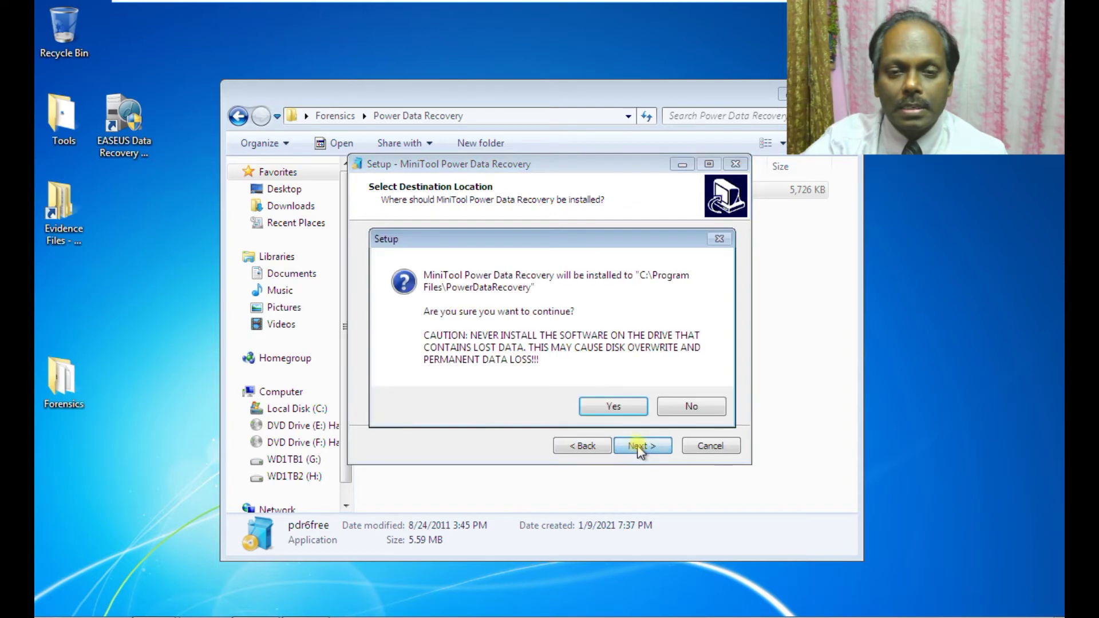
pyautogui.click(637, 410)
pyautogui.click(641, 447)
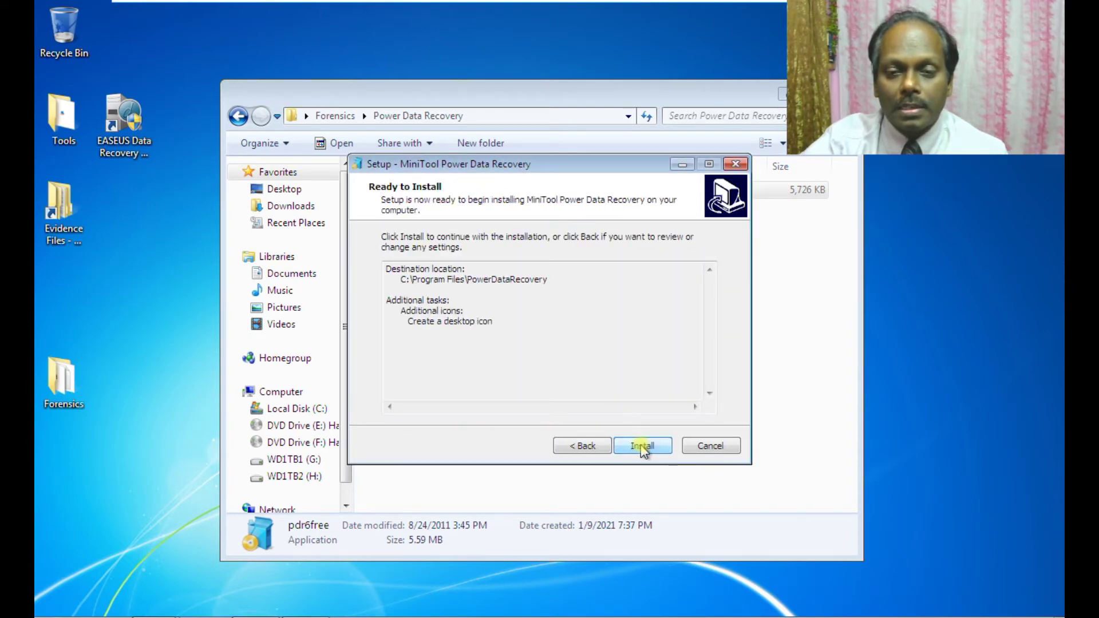
pyautogui.click(642, 447)
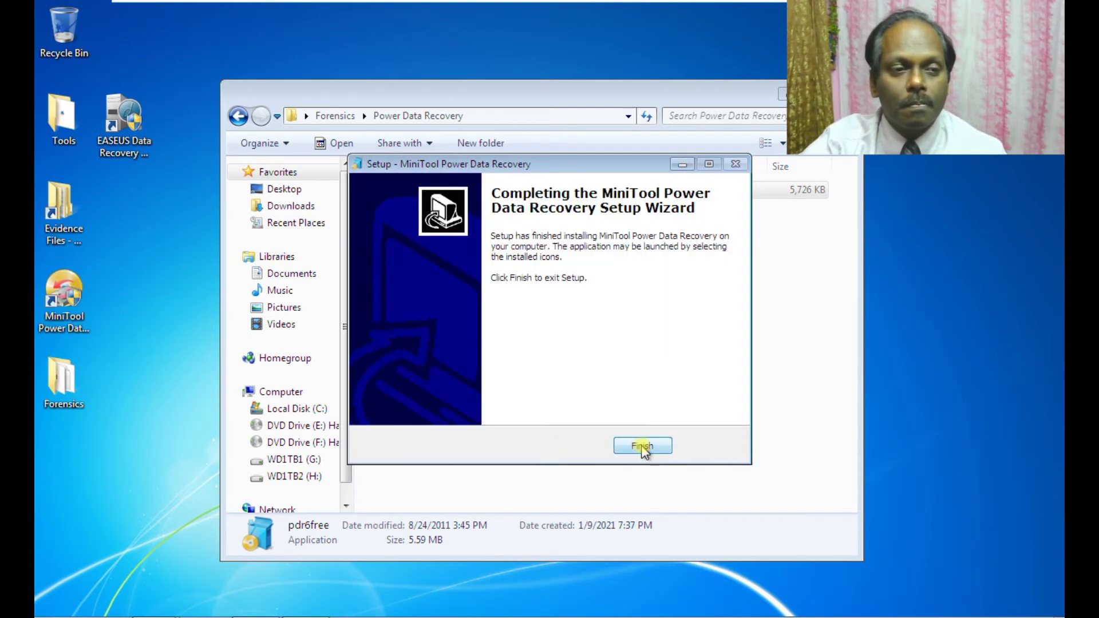
pyautogui.click(642, 447)
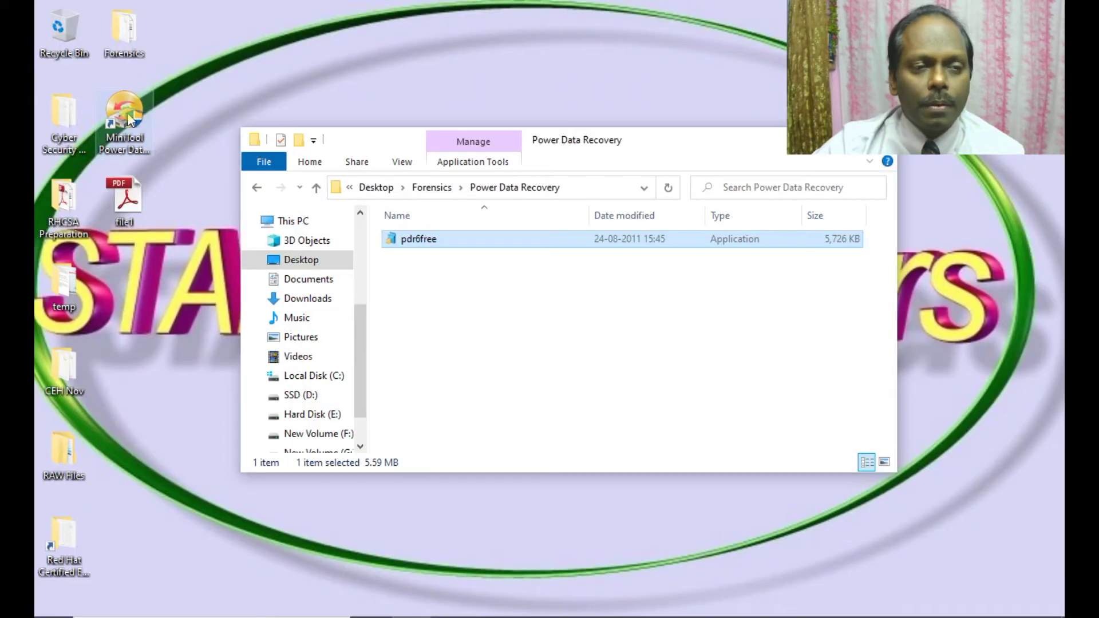
# Step: Launch the Free Edition as a home user, maximized, and open Lost Partition Recovery on ST3500312CS
pyautogui.doubleClick(131, 119)
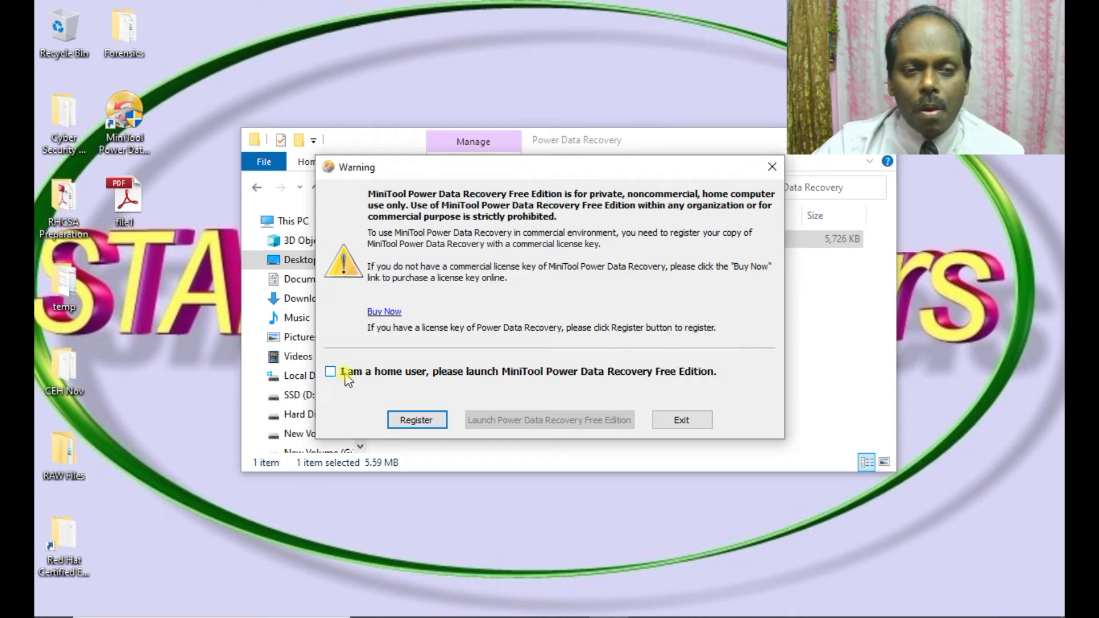
pyautogui.click(343, 372)
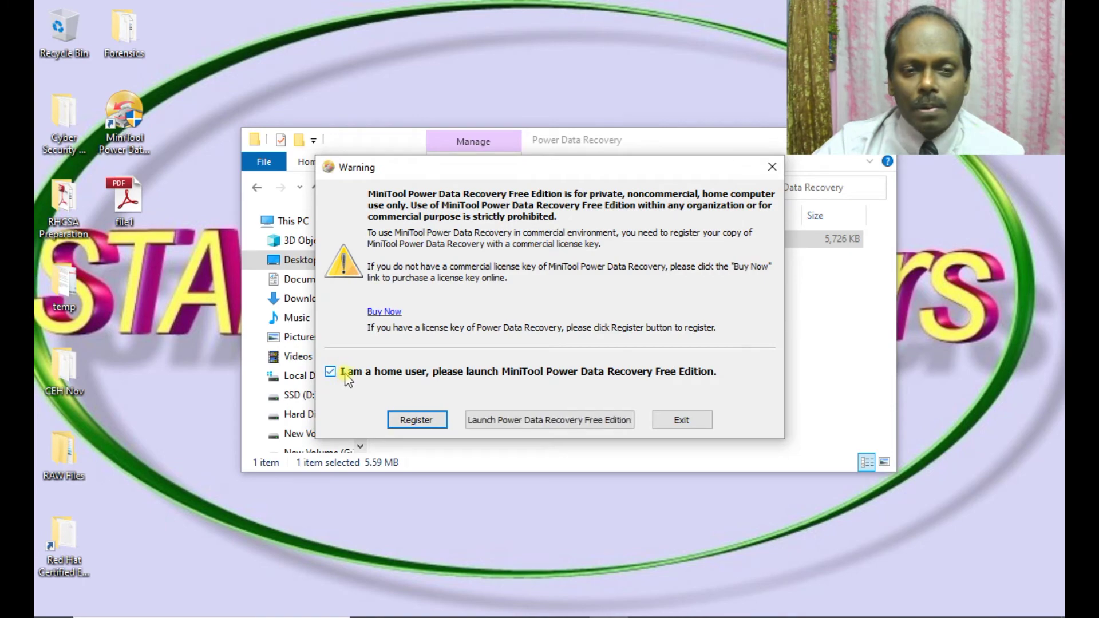
pyautogui.click(540, 422)
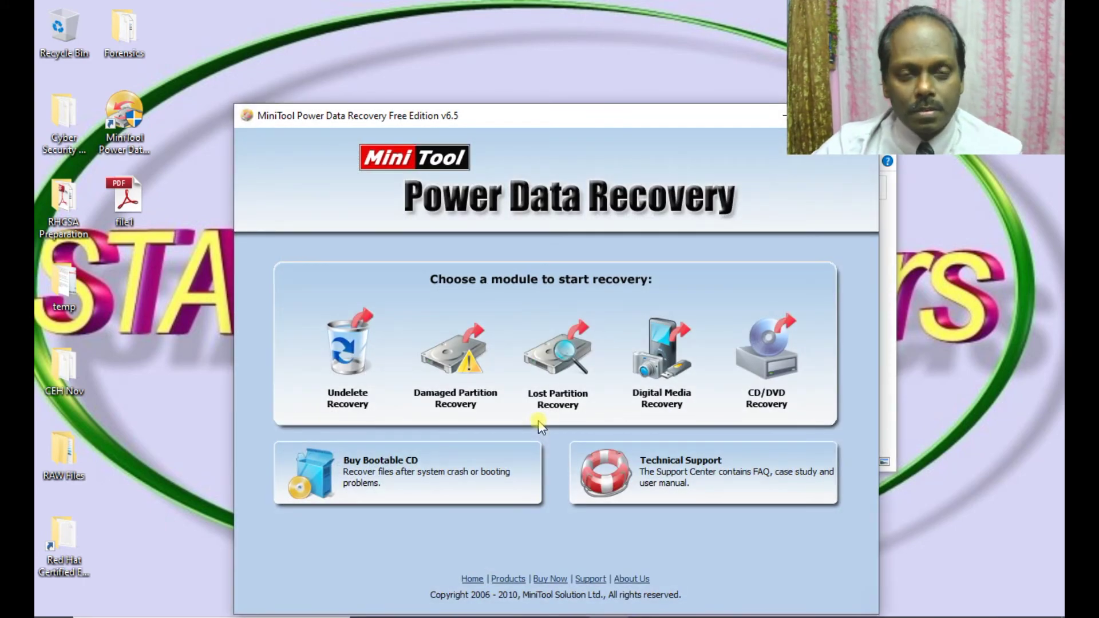
pyautogui.press('super+Up')
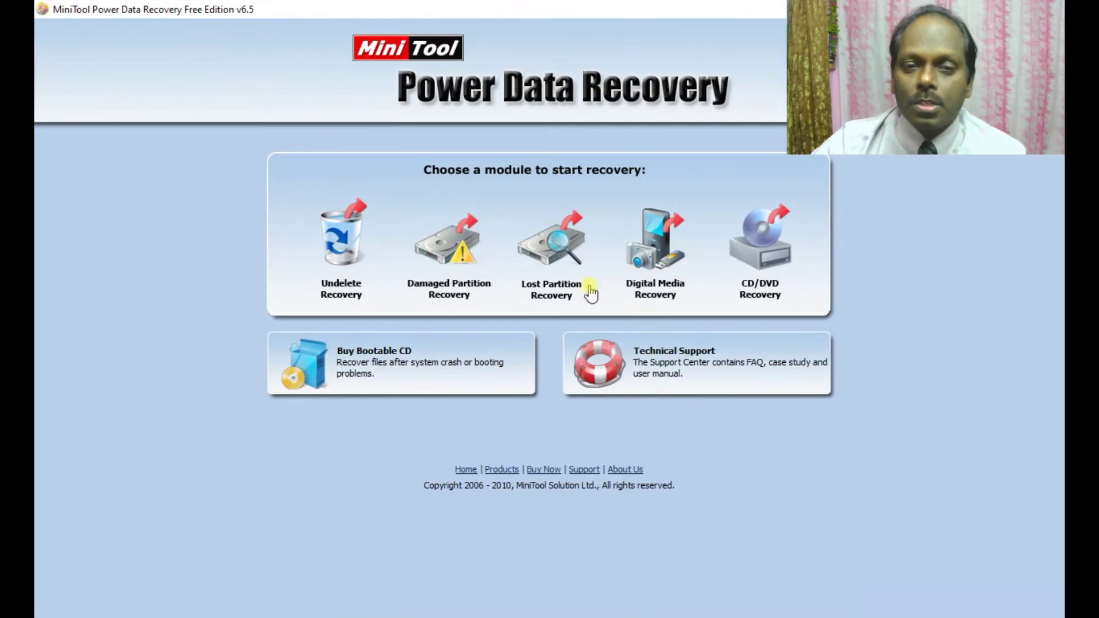
pyautogui.click(552, 250)
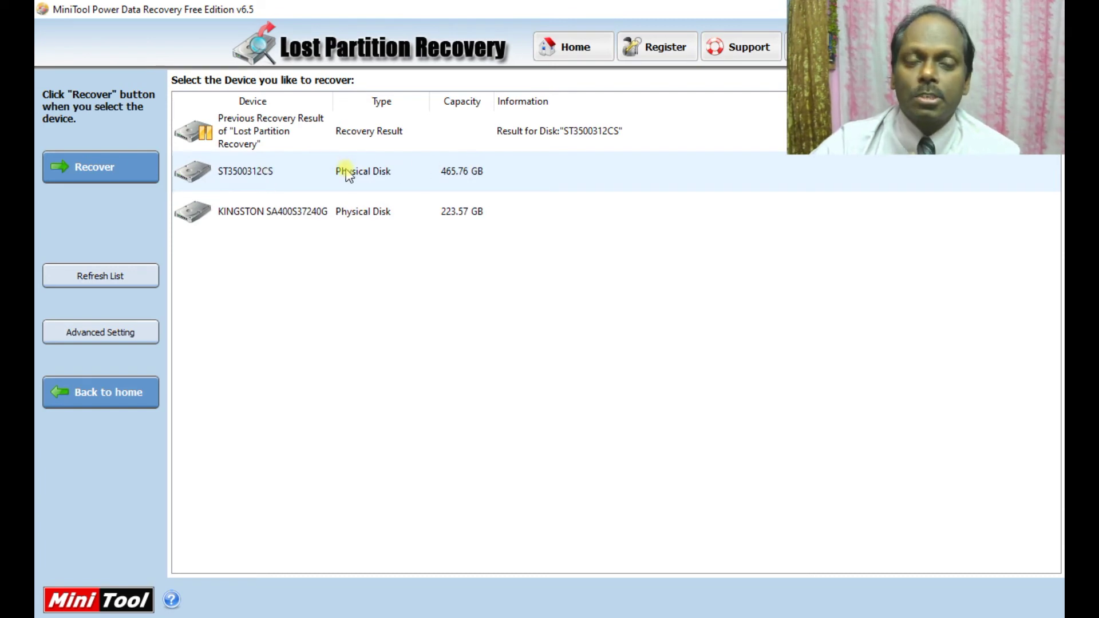
pyautogui.click(354, 171)
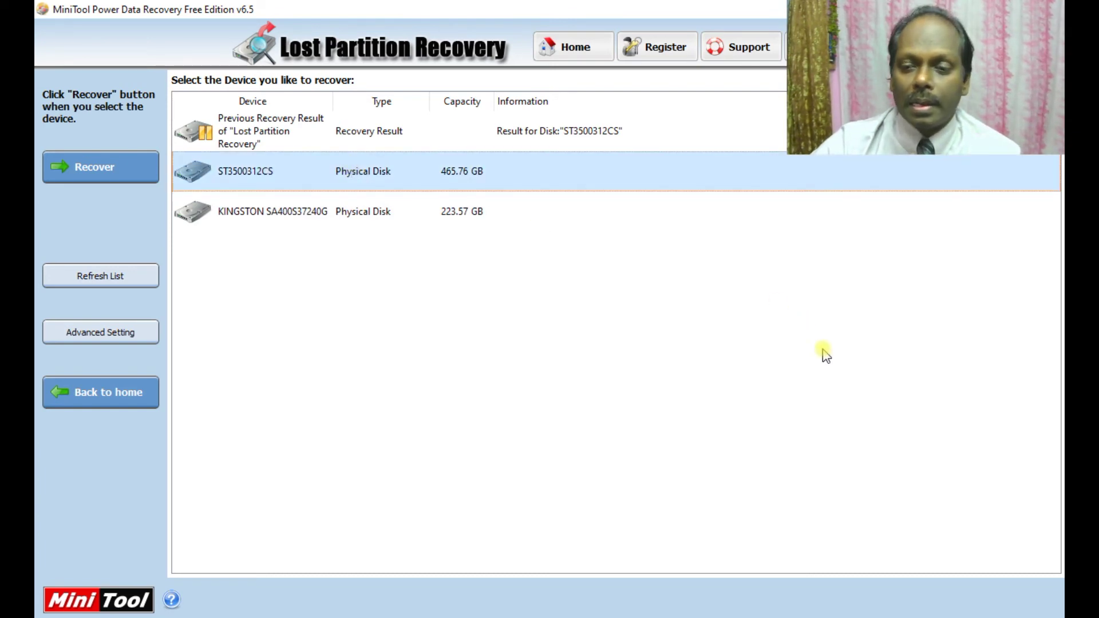
# Step: Scan the ST3500312CS disk, then stop the scan to view the found Partition 1 RAW
pyautogui.click(95, 167)
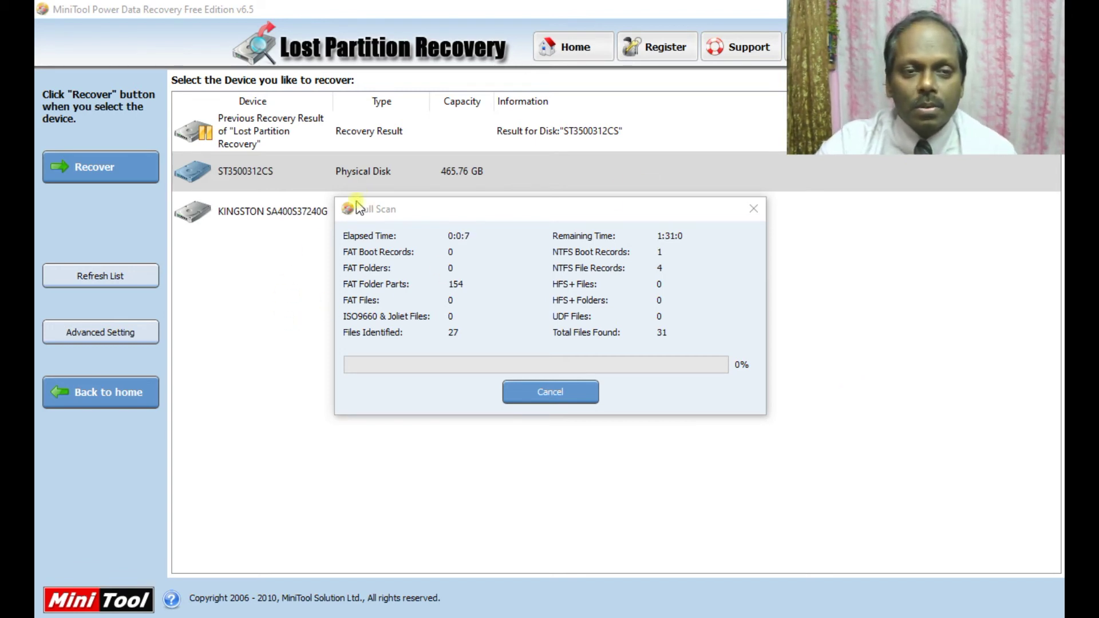
pyautogui.click(531, 392)
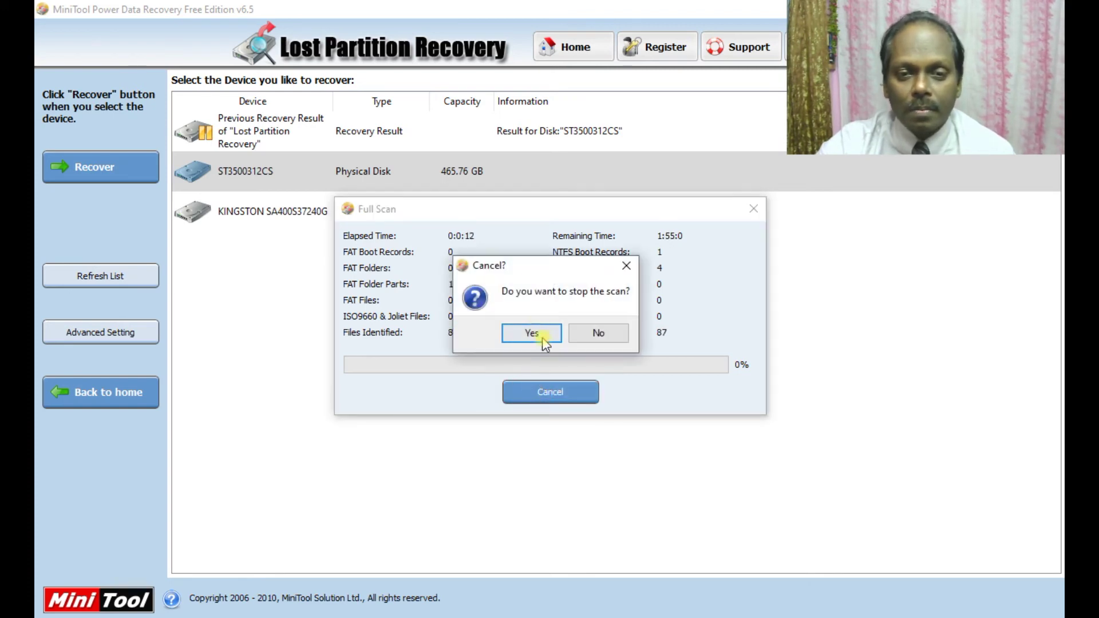
pyautogui.click(519, 338)
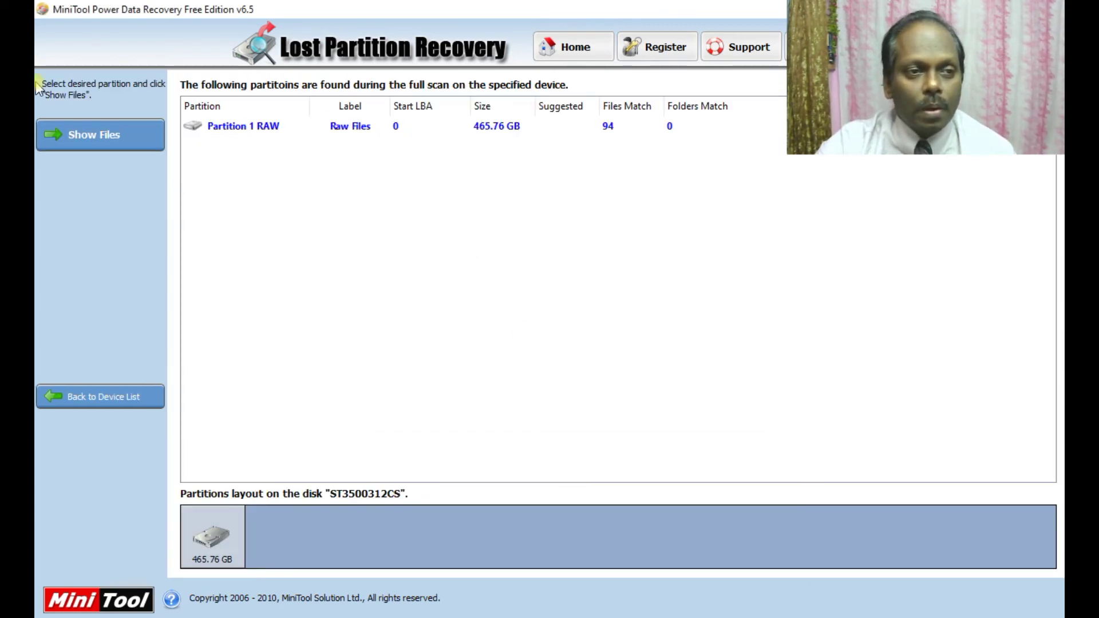
# Step: Show the files on Partition 1 RAW and tick the whole Adobe PDF file group
pyautogui.click(82, 135)
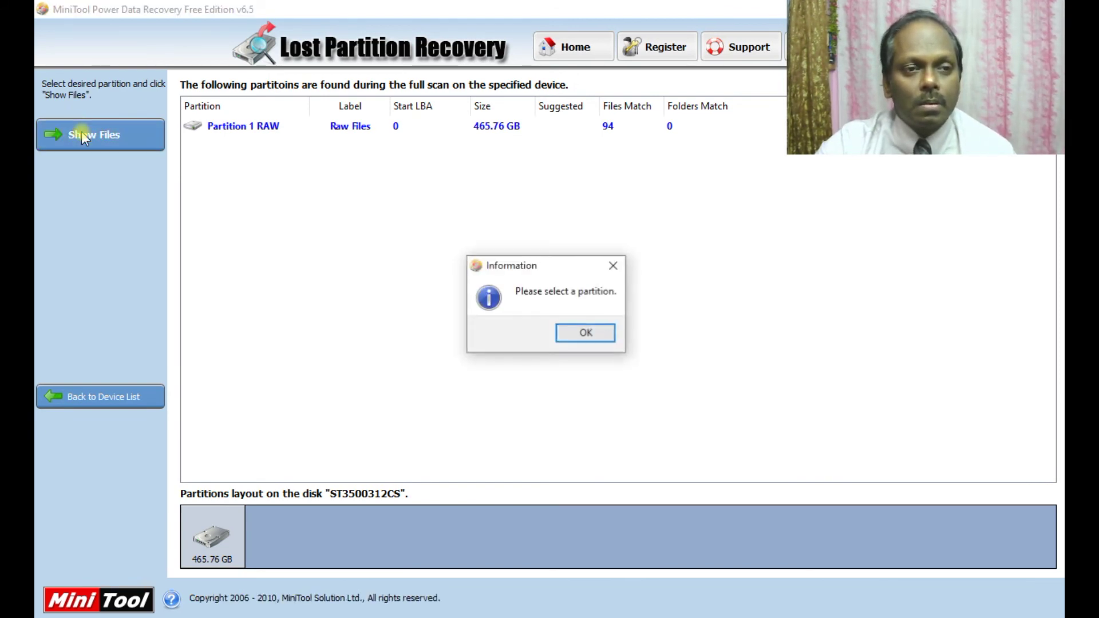
pyautogui.click(586, 334)
pyautogui.click(266, 127)
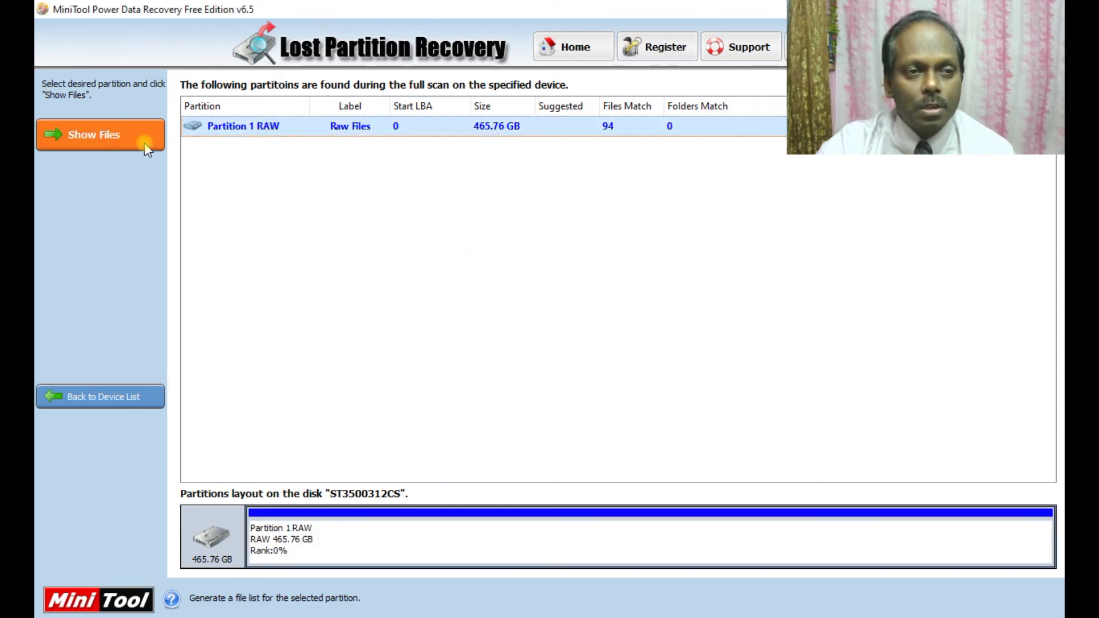
pyautogui.click(145, 144)
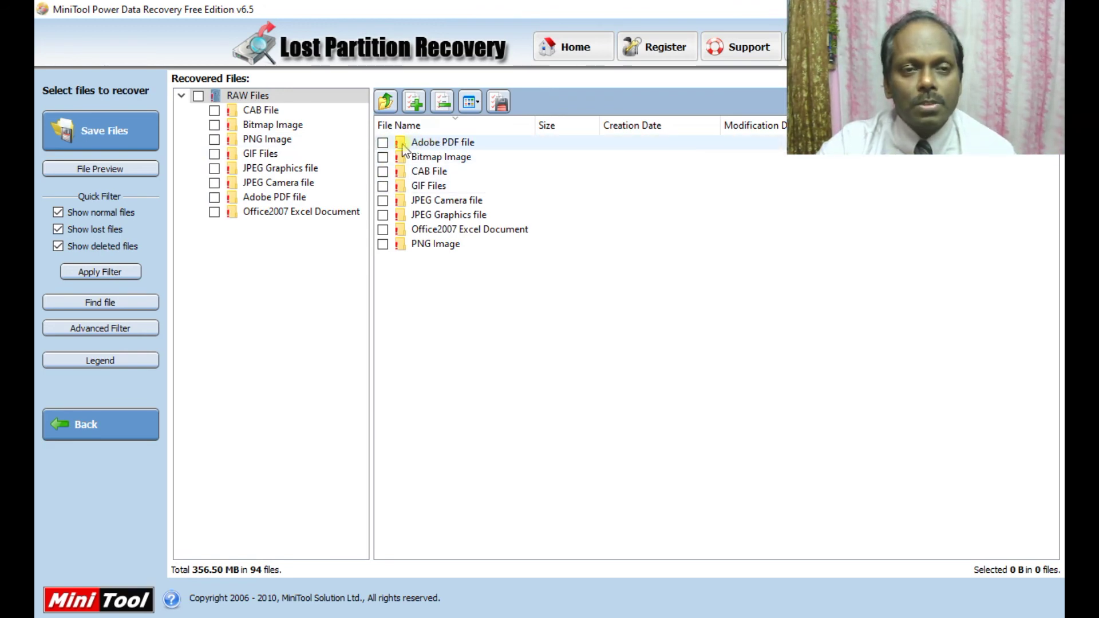
pyautogui.click(442, 148)
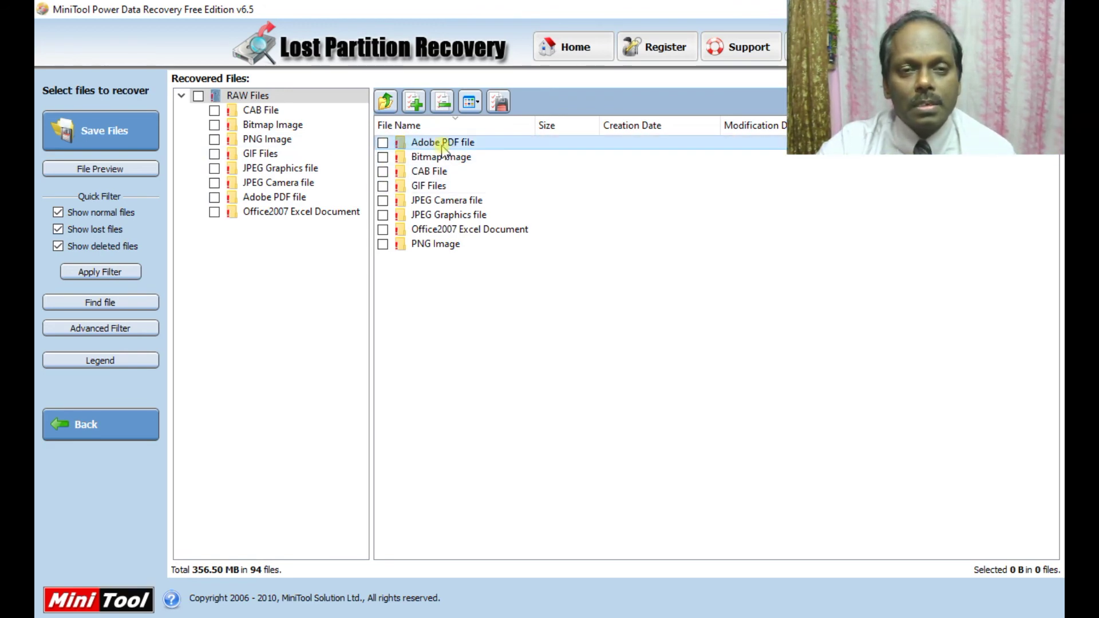
pyautogui.click(383, 143)
# Step: Open the Adobe PDF group listing file1–file6.pdf, preview file2.jpg, and return
pyautogui.doubleClick(421, 144)
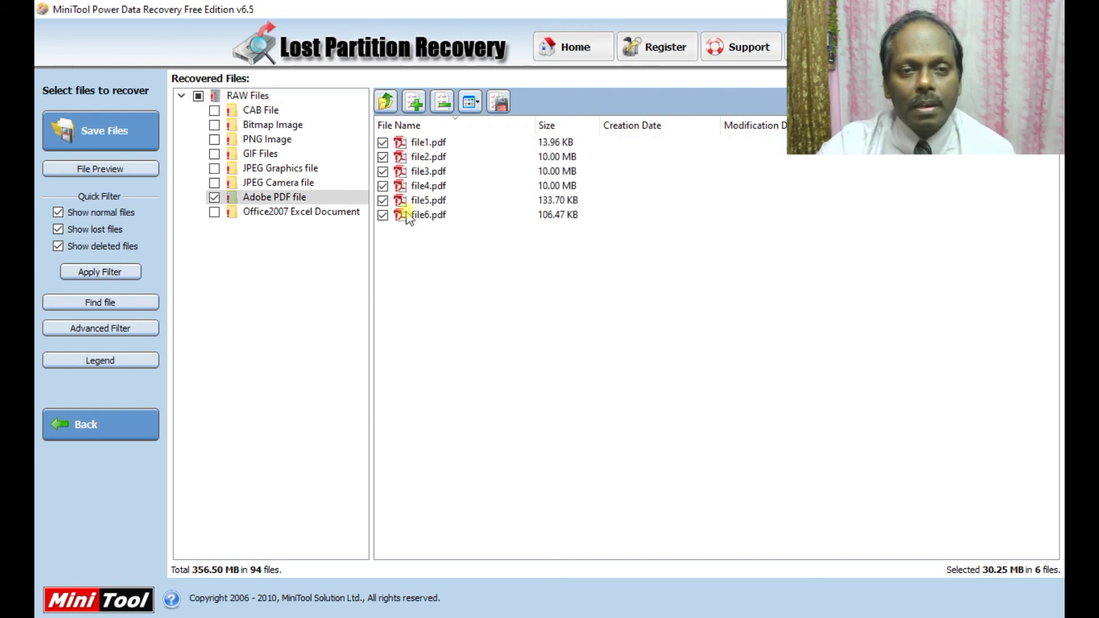
pyautogui.click(435, 146)
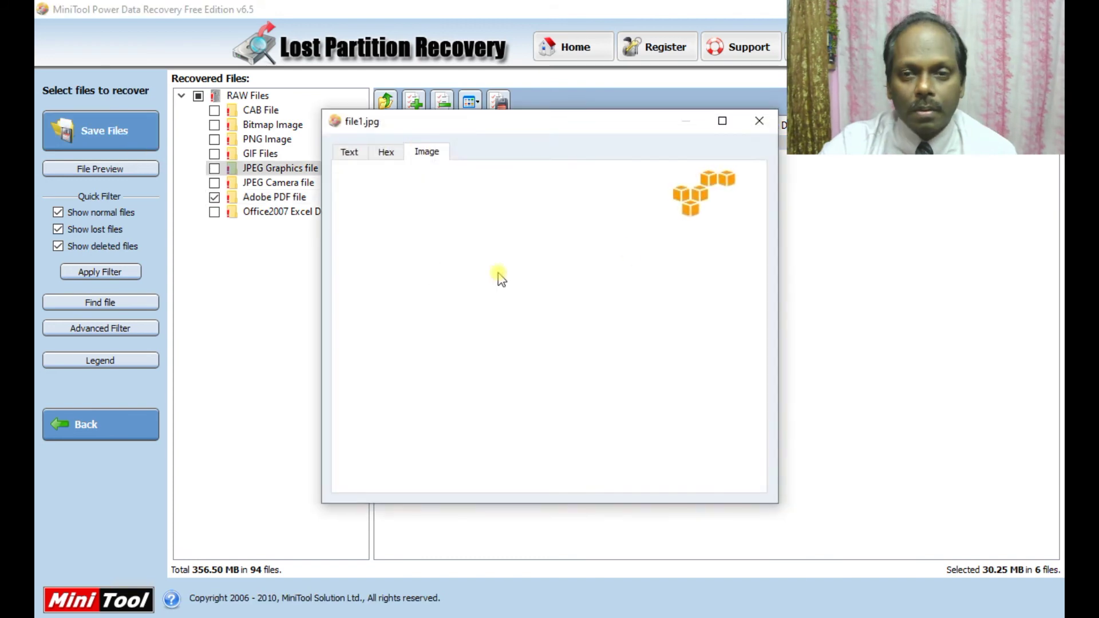
pyautogui.click(757, 119)
pyautogui.doubleClick(427, 157)
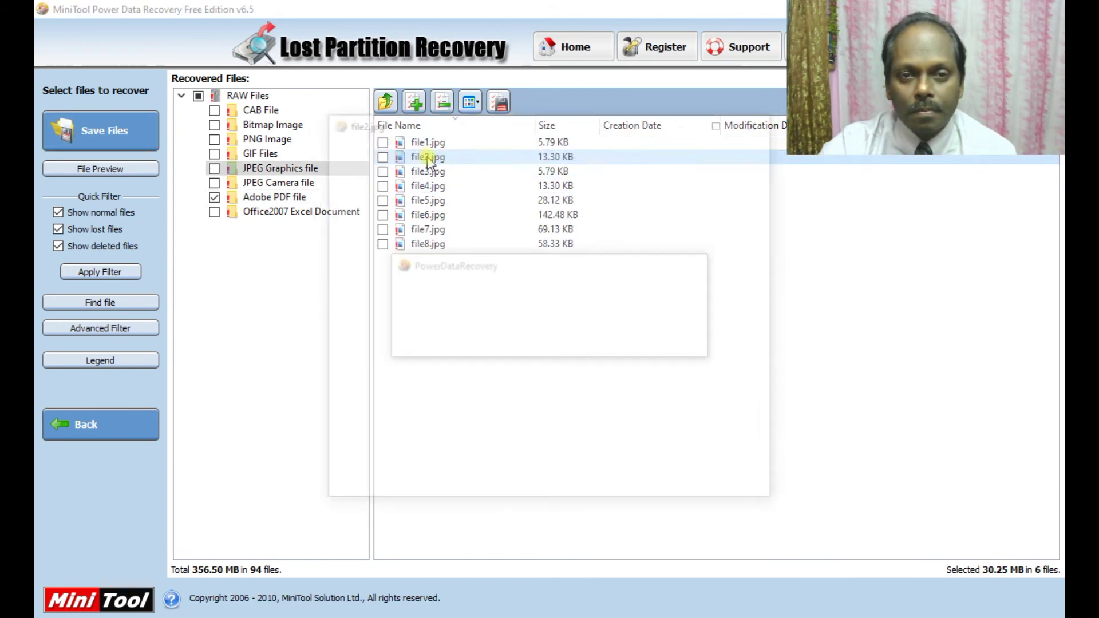
pyautogui.click(760, 121)
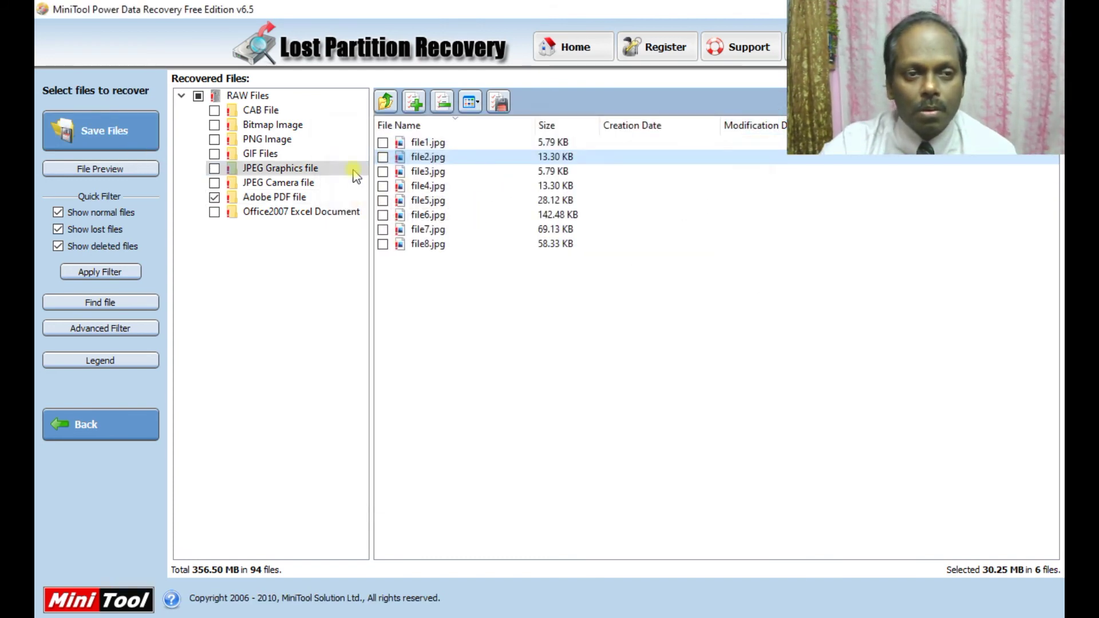
pyautogui.click(302, 198)
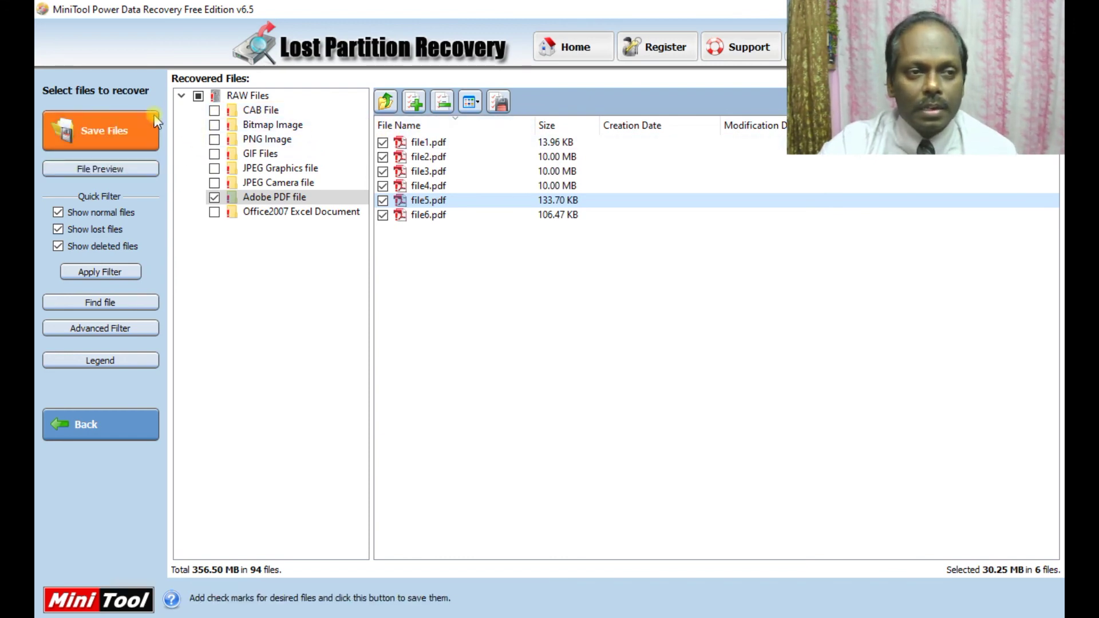
# Step: Save the six checked PDFs into Desktop\Forensics\temp and dismiss the saved message
pyautogui.click(138, 127)
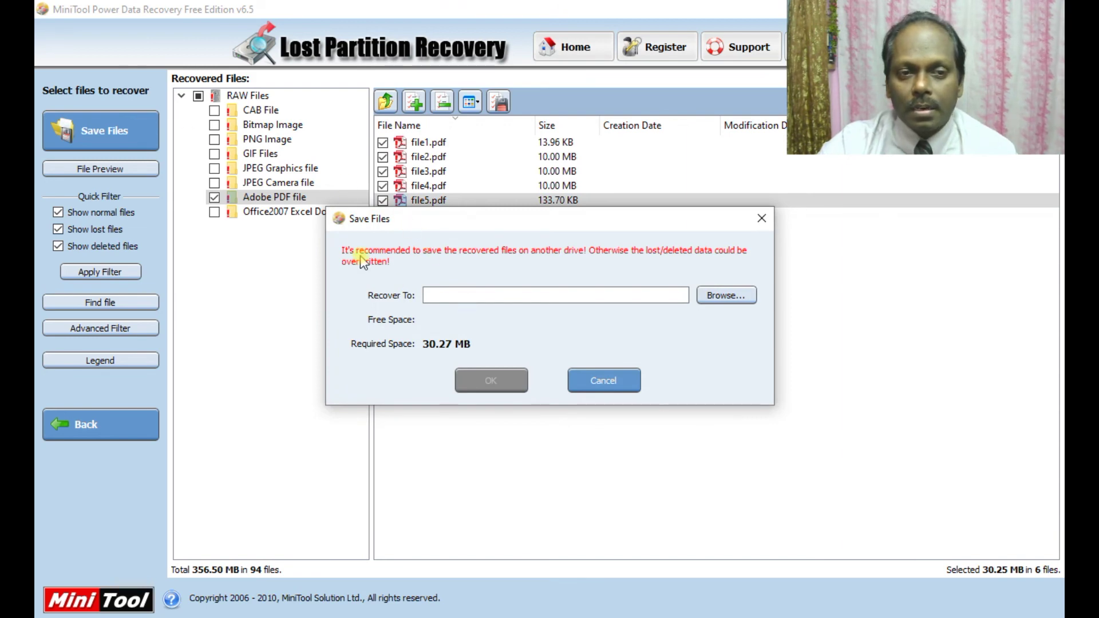
pyautogui.click(713, 294)
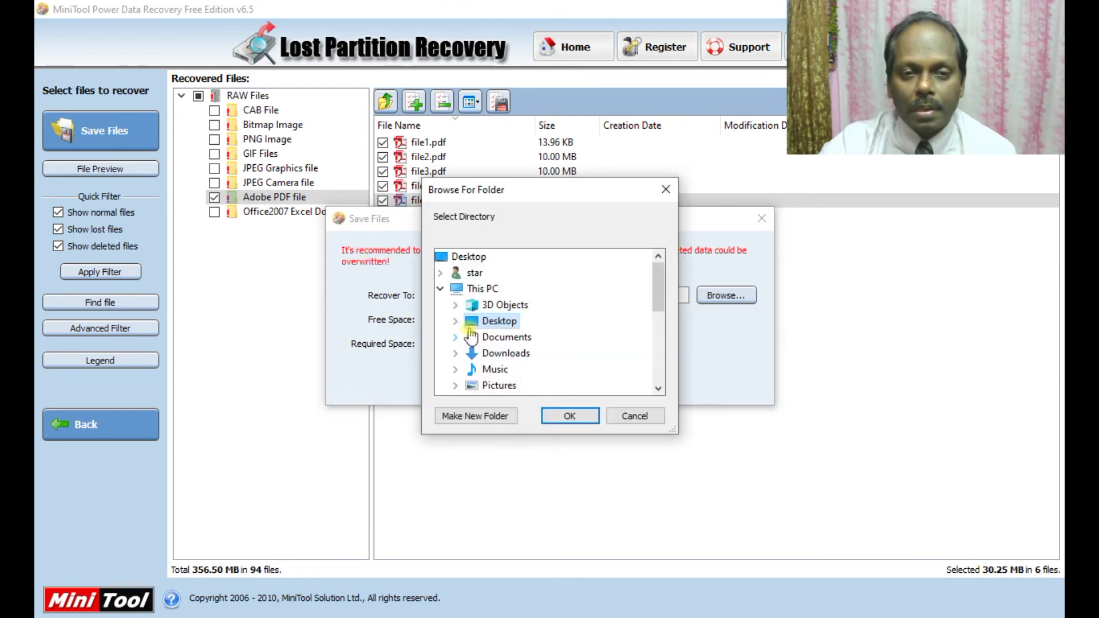
pyautogui.moveTo(660, 287); pyautogui.dragTo(661, 340)
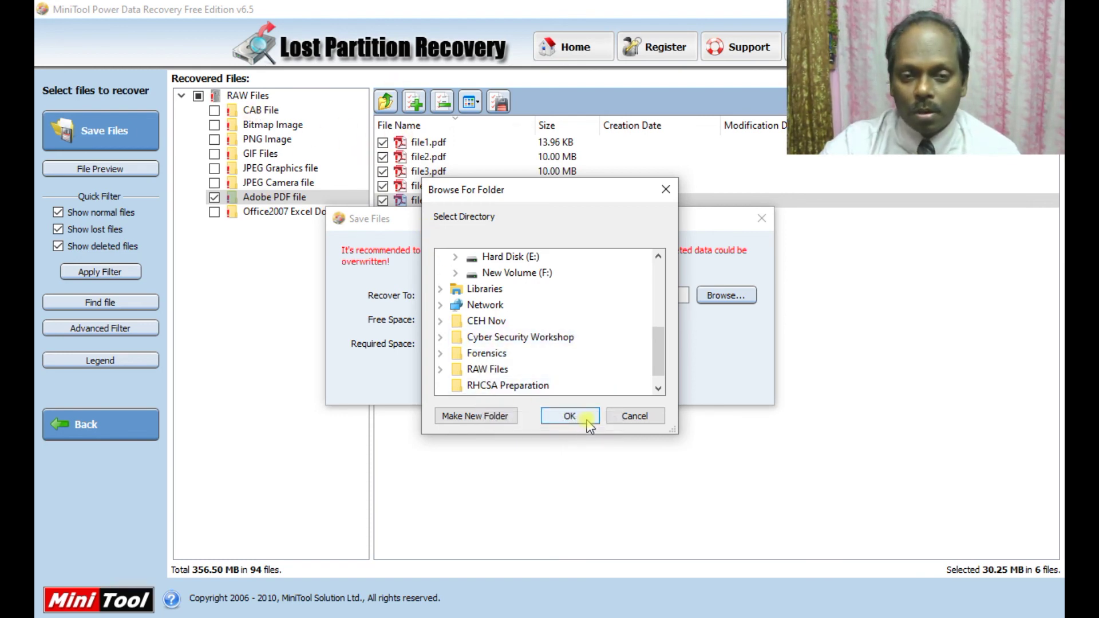
pyautogui.scroll(2, 538, 309)
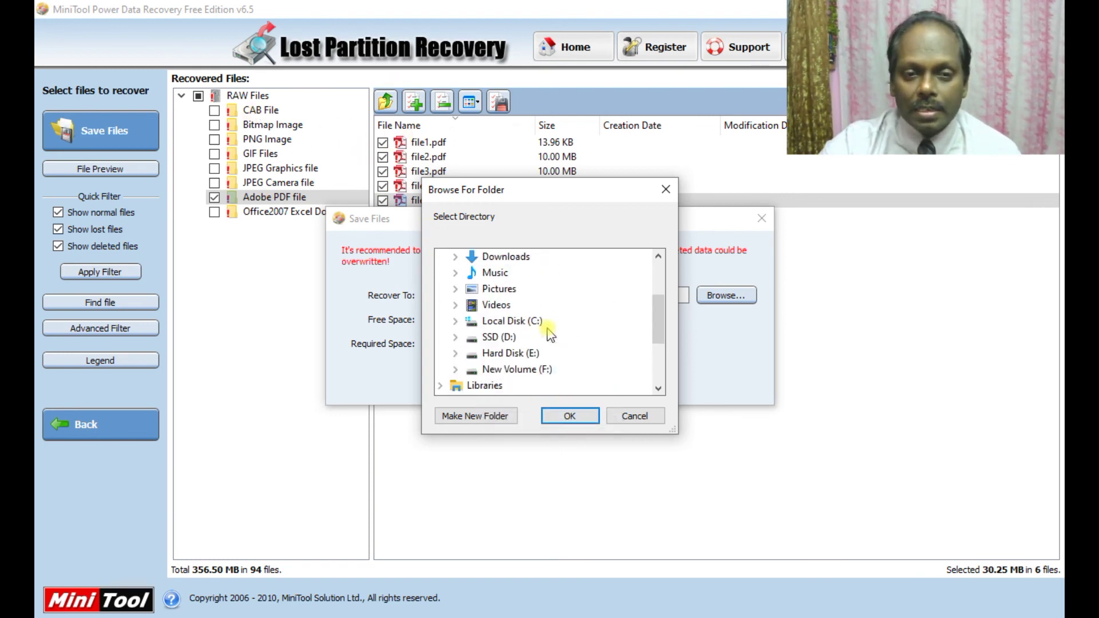
pyautogui.scroll(-2, 544, 324)
pyautogui.click(493, 355)
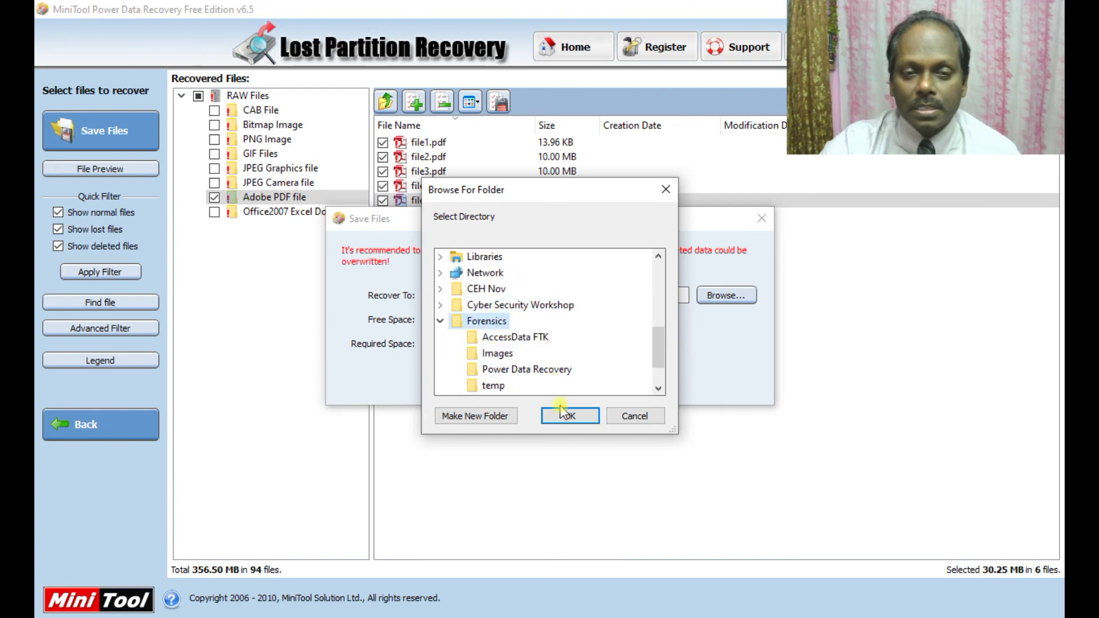
pyautogui.click(493, 386)
pyautogui.click(570, 416)
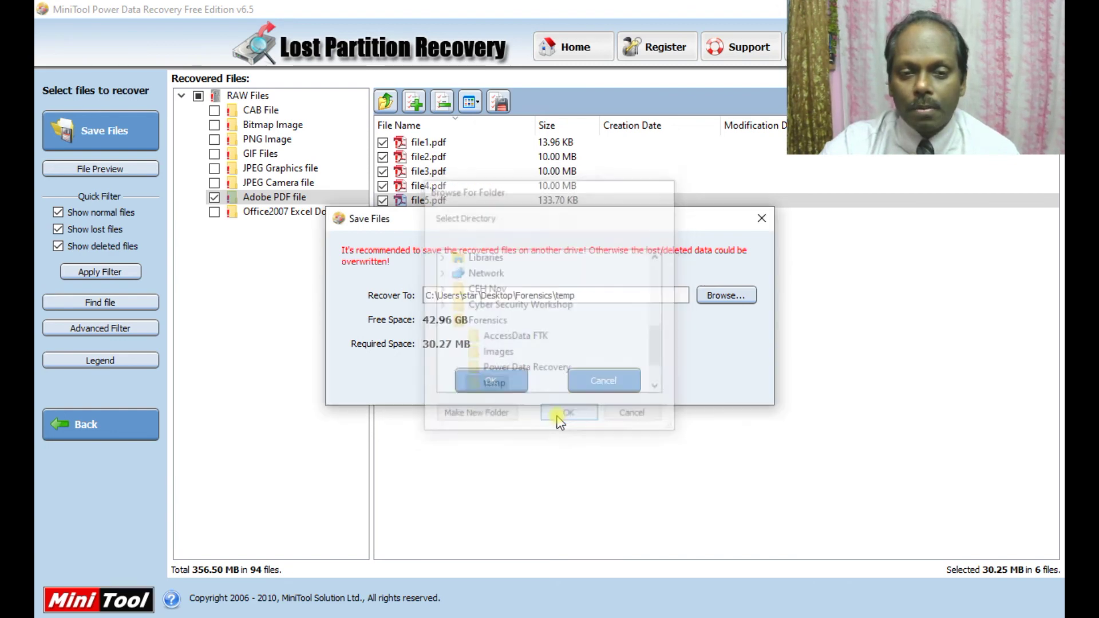
pyautogui.click(494, 381)
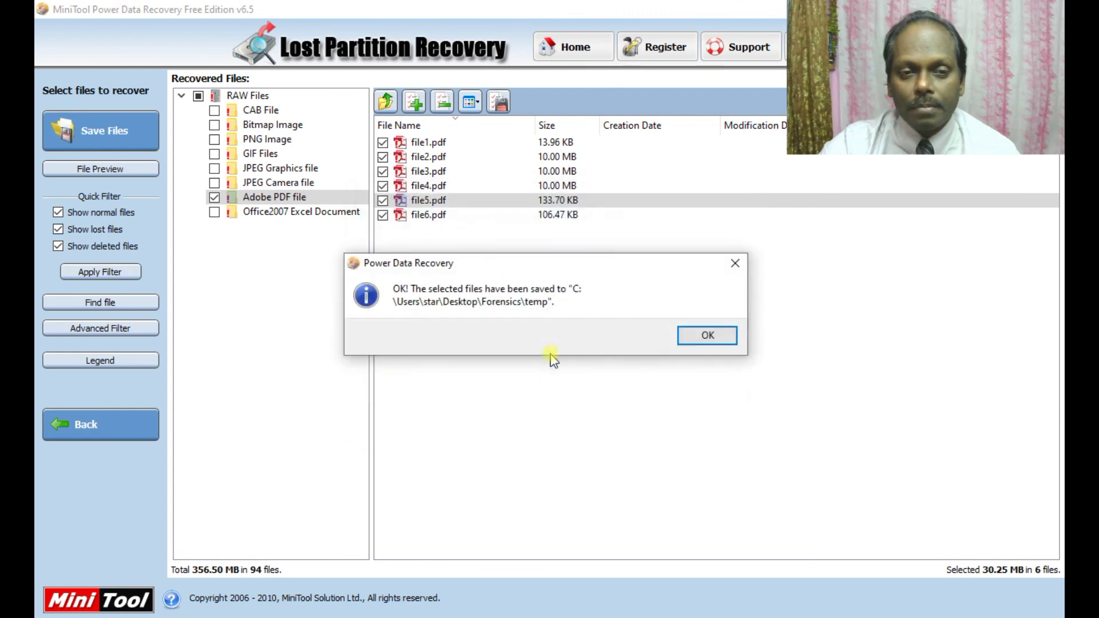
pyautogui.click(705, 337)
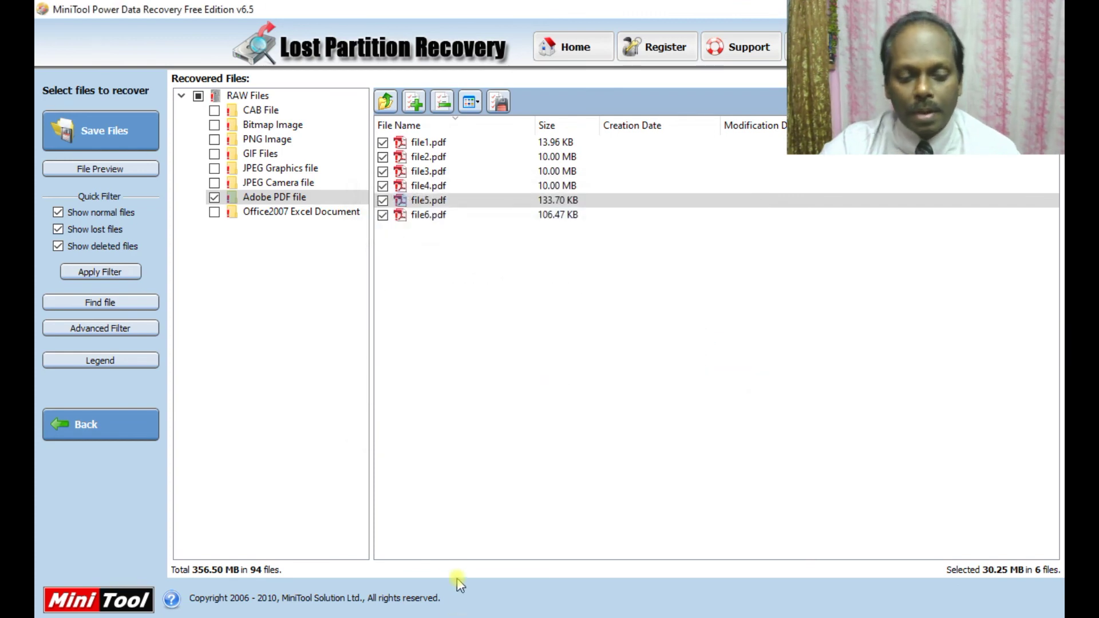
# Step: Browse to Desktop\Forensics\temp\Adobe PDF file and select file3 to check its size
pyautogui.hotkey('alt', 'Tab')
pyautogui.hotkey('alt', 'Tab')
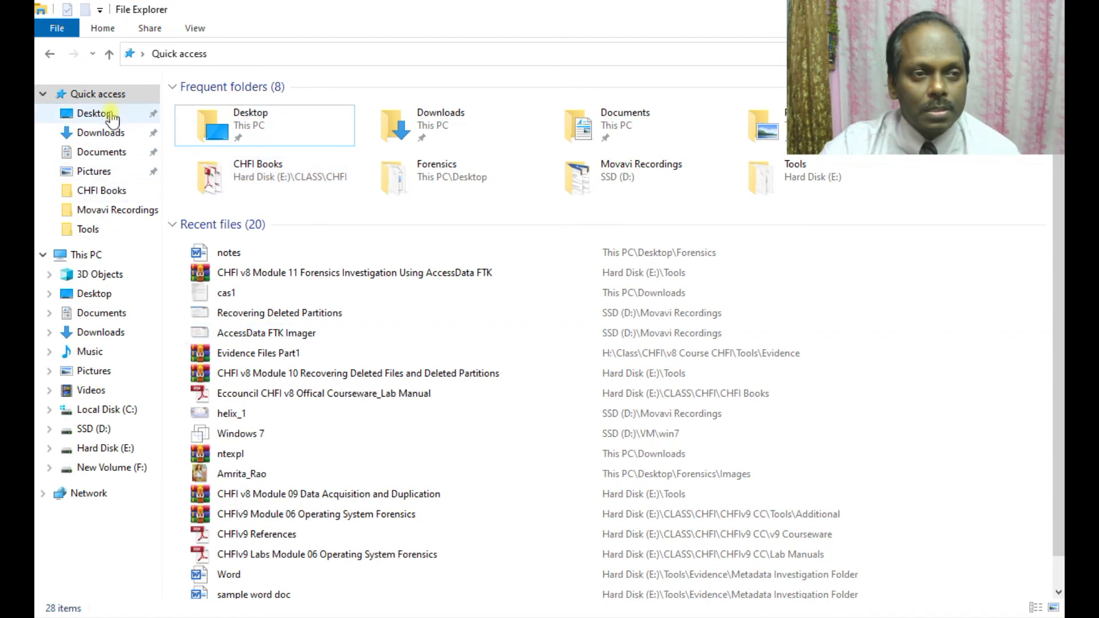
pyautogui.click(96, 113)
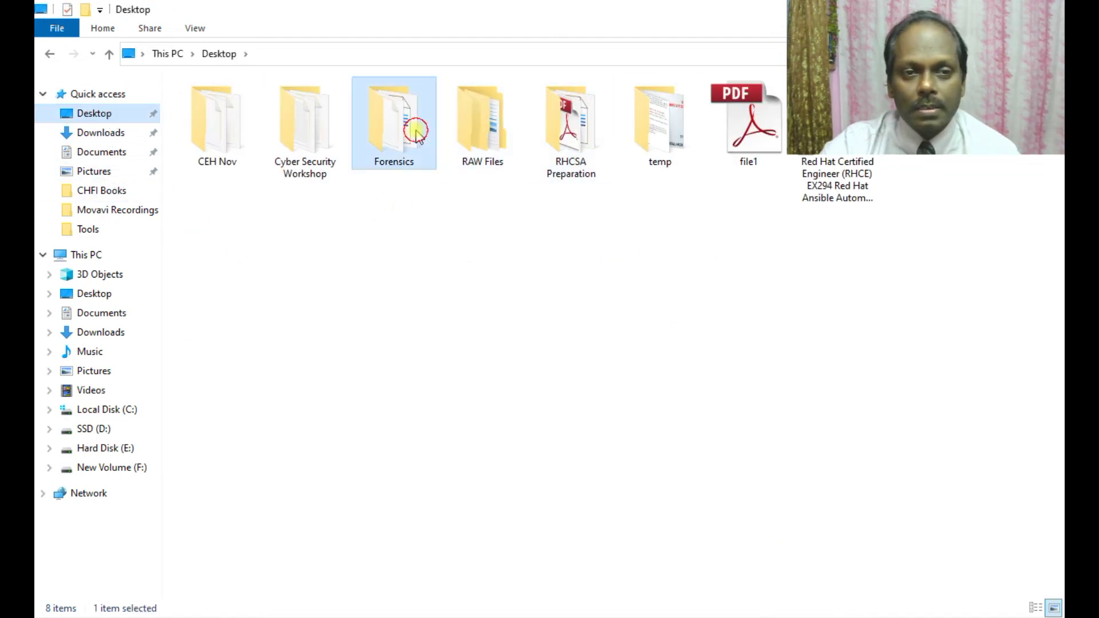
pyautogui.doubleClick(403, 125)
pyautogui.doubleClick(206, 155)
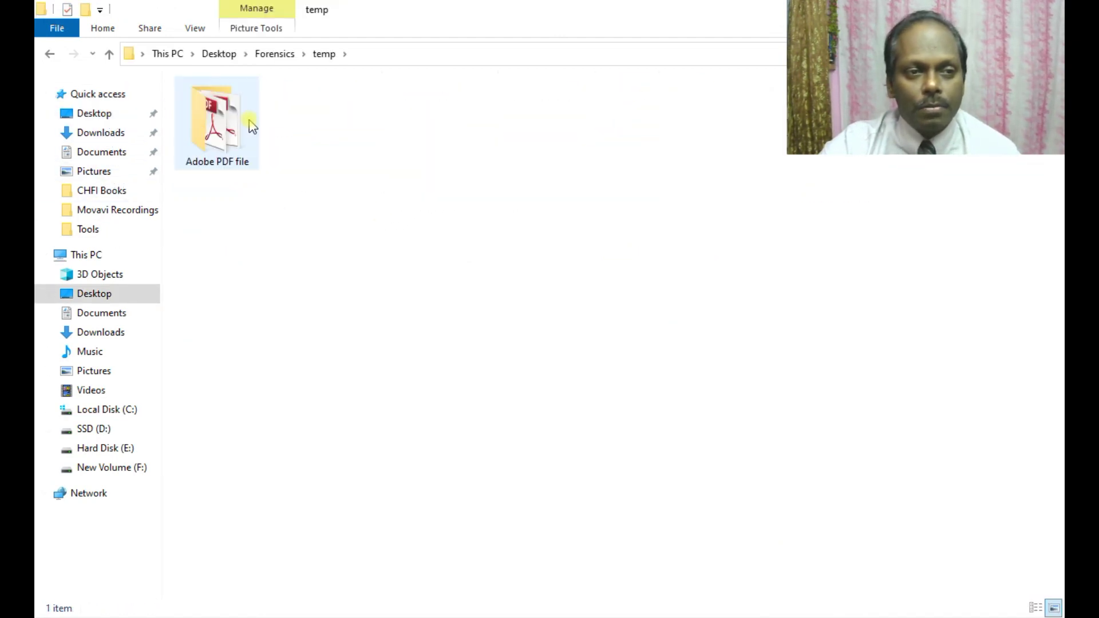
pyautogui.doubleClick(217, 133)
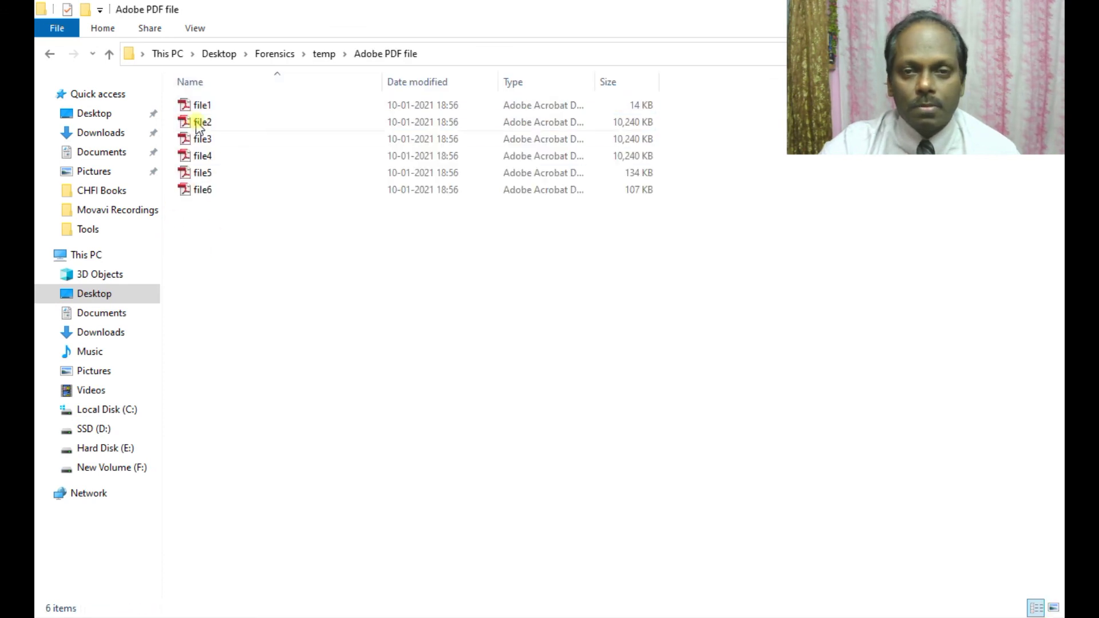
pyautogui.click(197, 140)
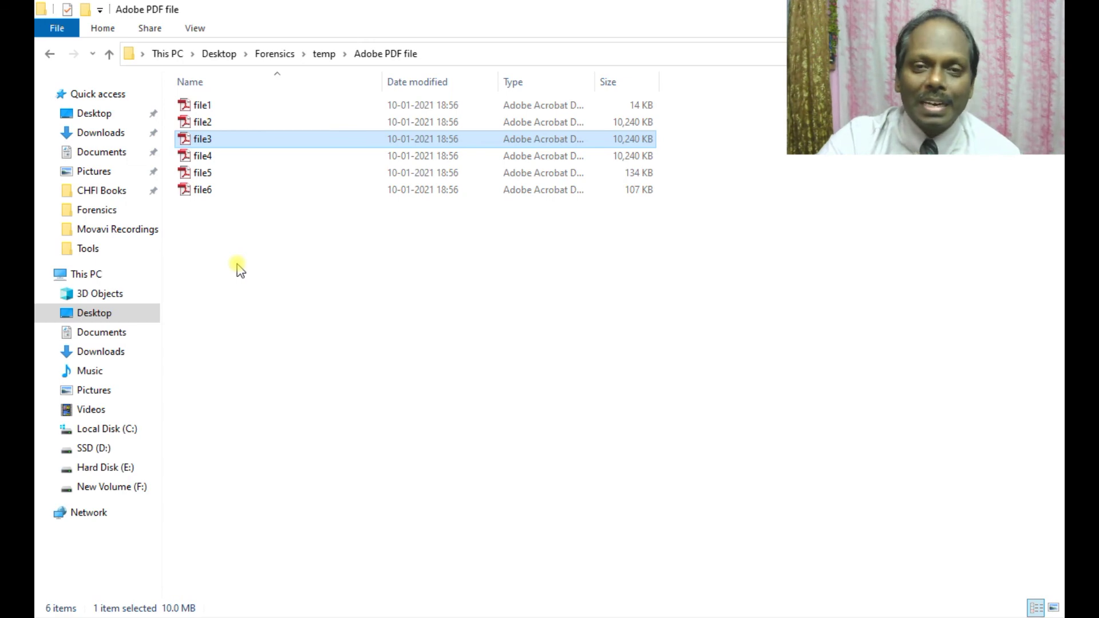
# Step: Back out through the partition and device lists to the home screen, then start Damaged Partition Recovery
pyautogui.hotkey('alt', 'Tab')
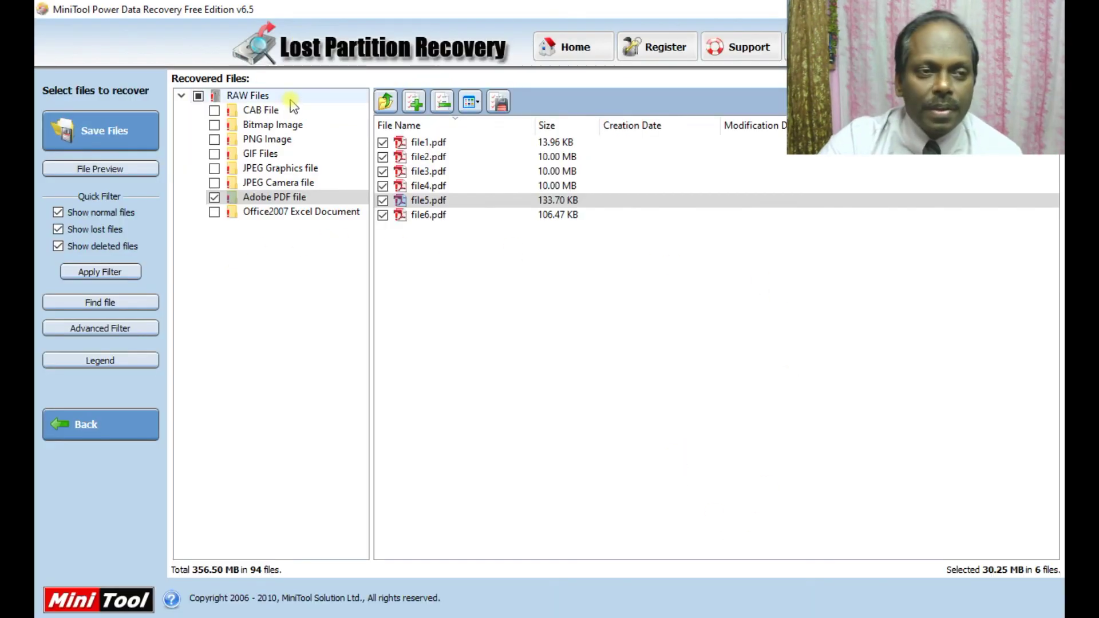
pyautogui.click(126, 425)
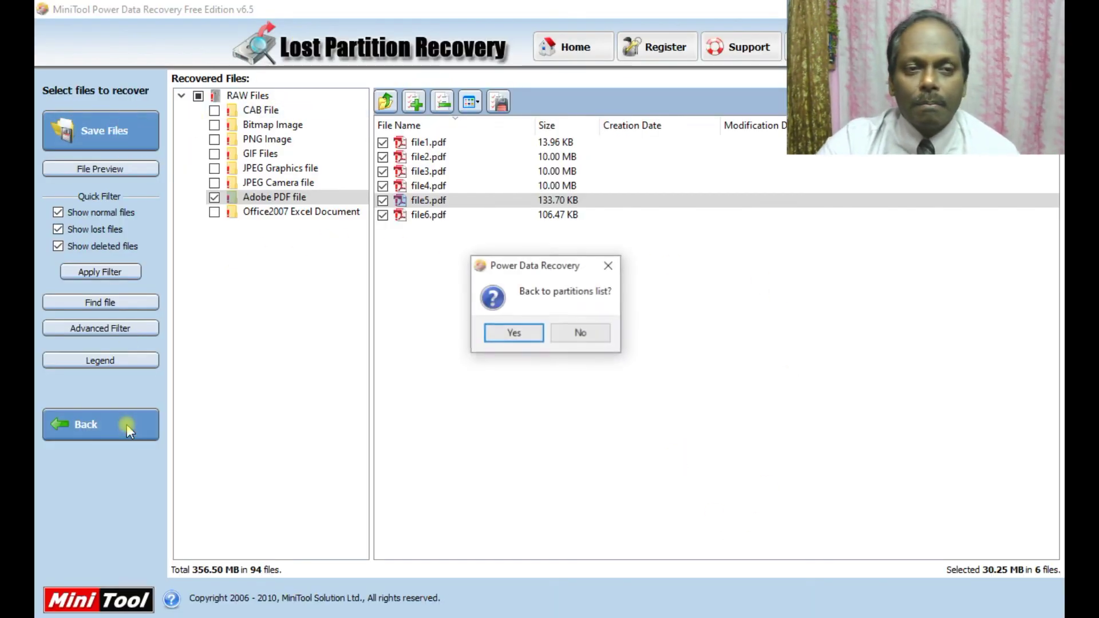
pyautogui.click(512, 334)
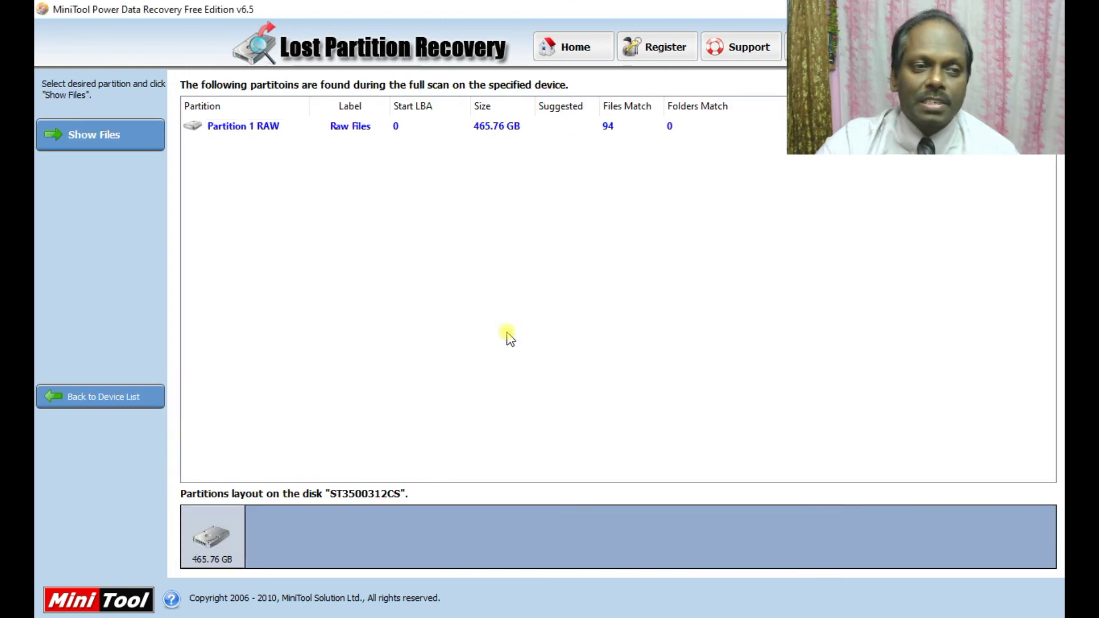
pyautogui.click(81, 401)
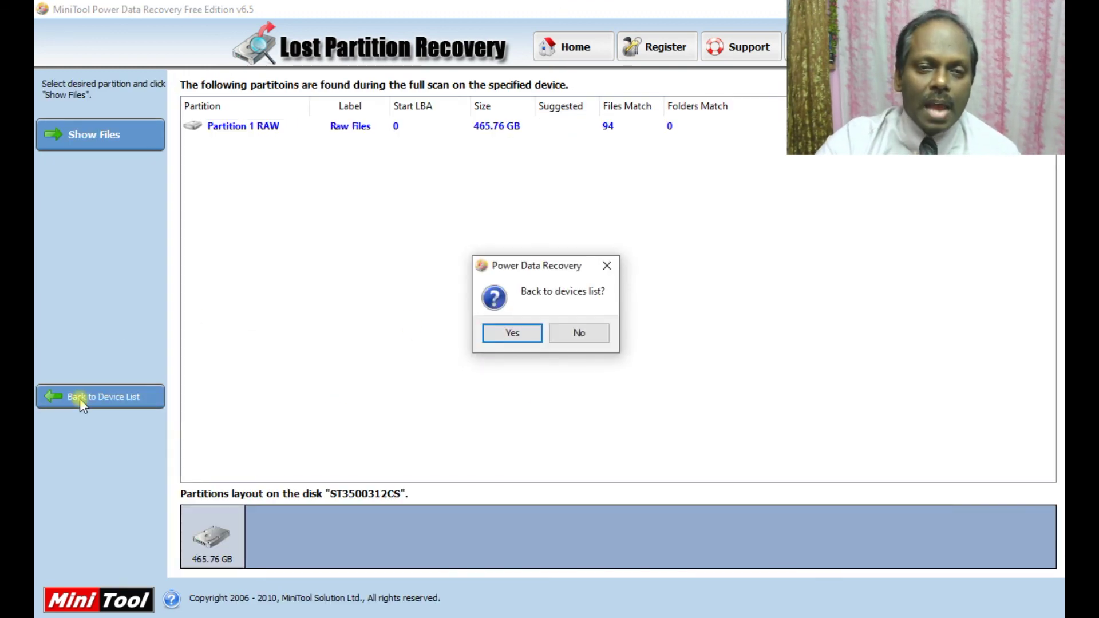
pyautogui.click(517, 336)
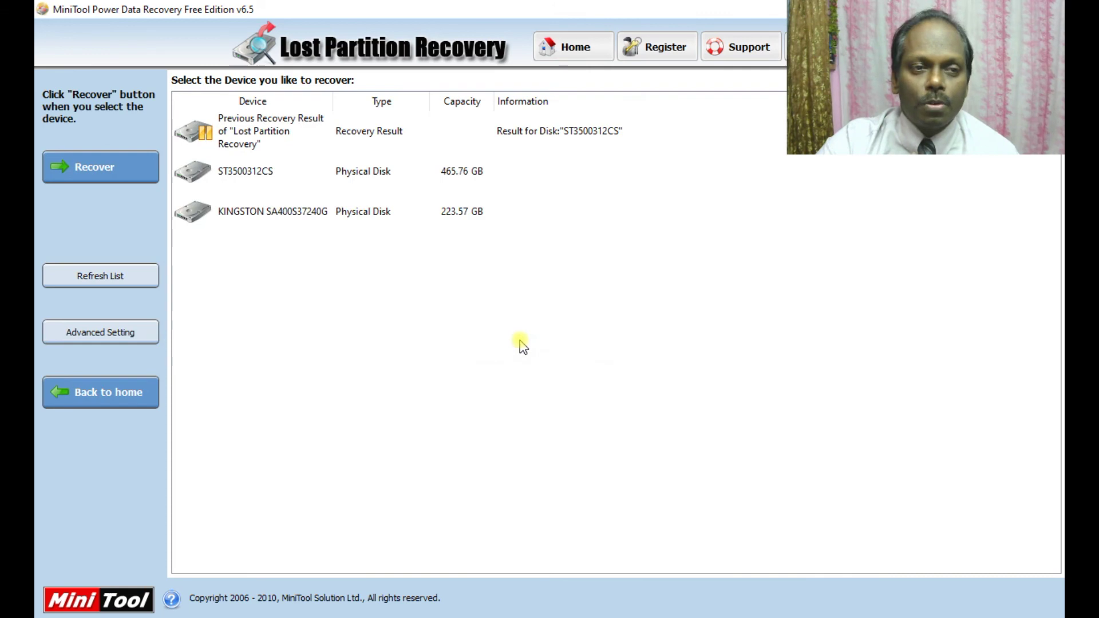
pyautogui.click(117, 388)
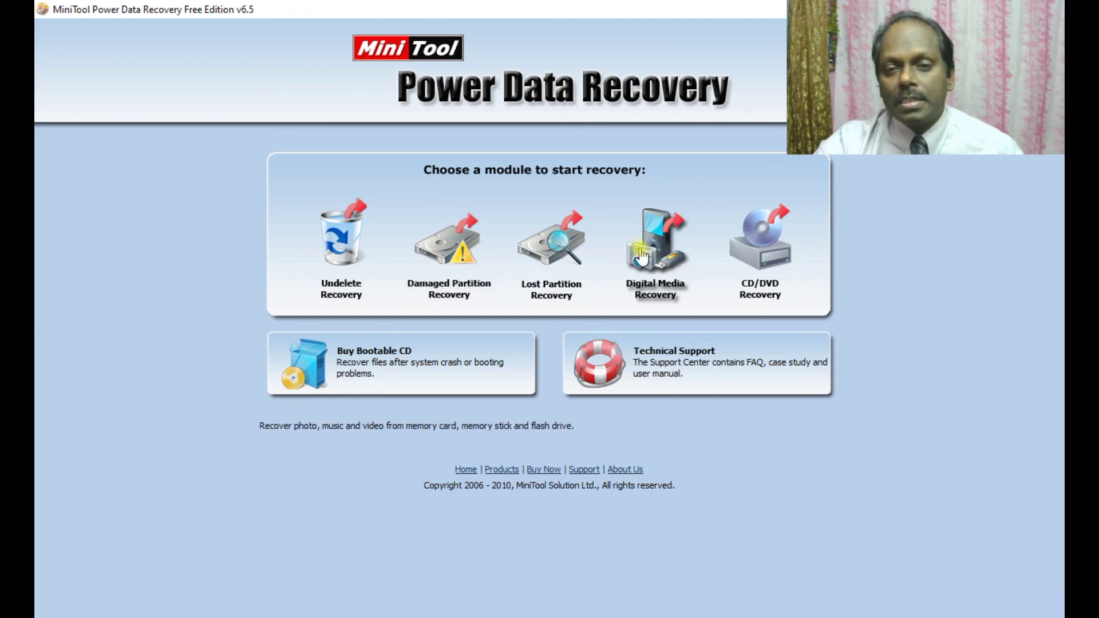
pyautogui.click(441, 248)
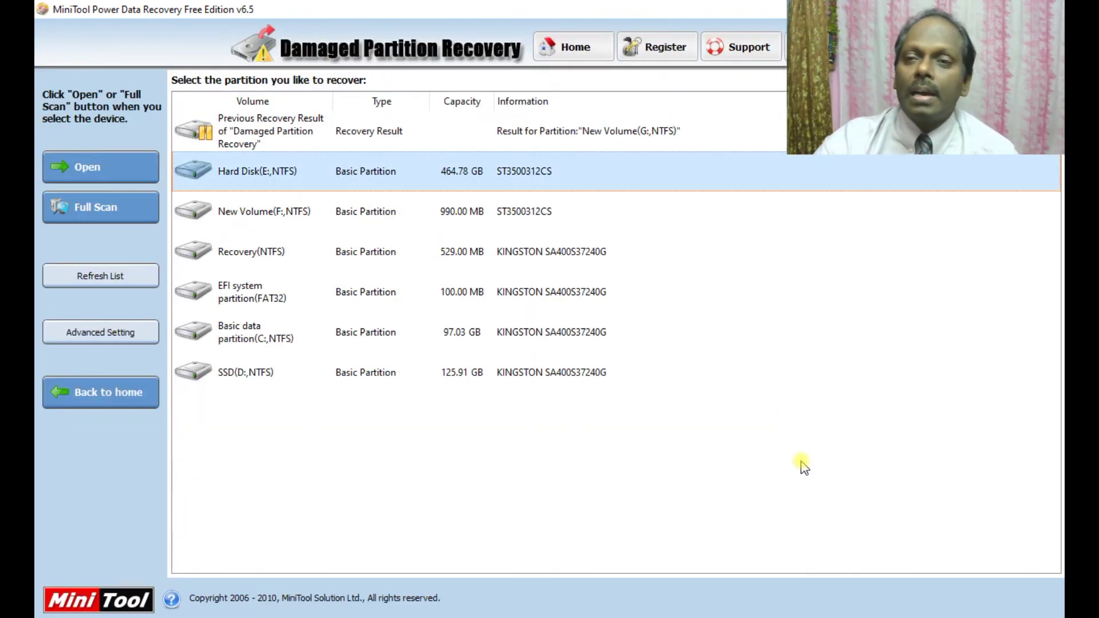